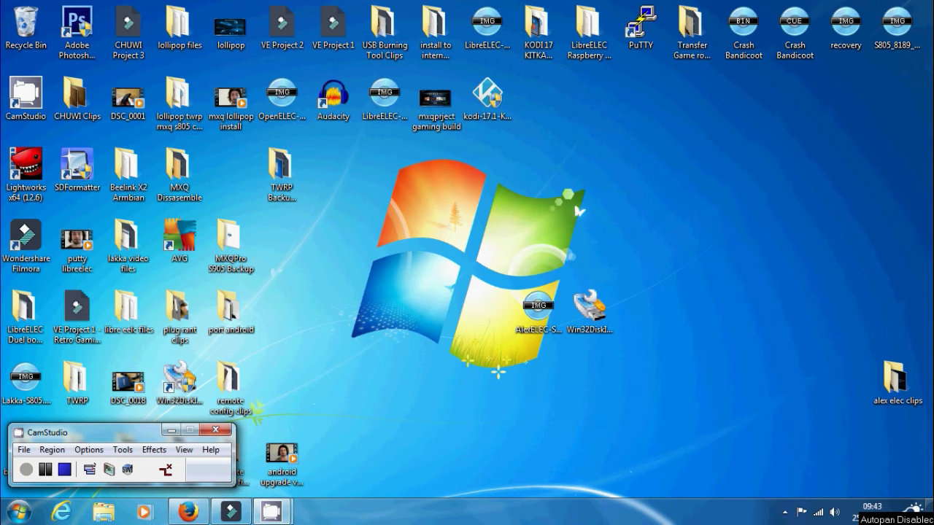
Step: Open the AlexELEC-arm-2.2.3 post and follow its 'Образы и обновление системы.' link to GitHub
{"action": "left_click", "coordinate": [188, 512]}
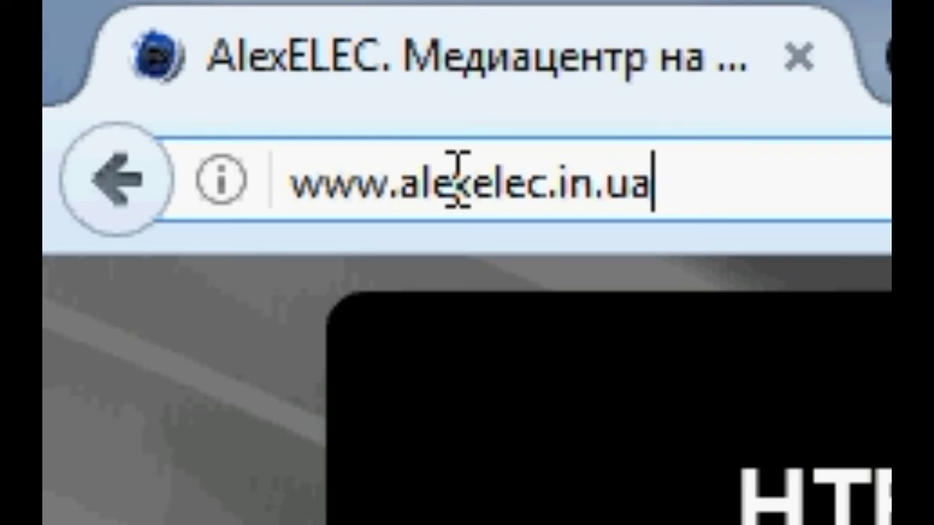
{"action": "left_click", "coordinate": [80, 33]}
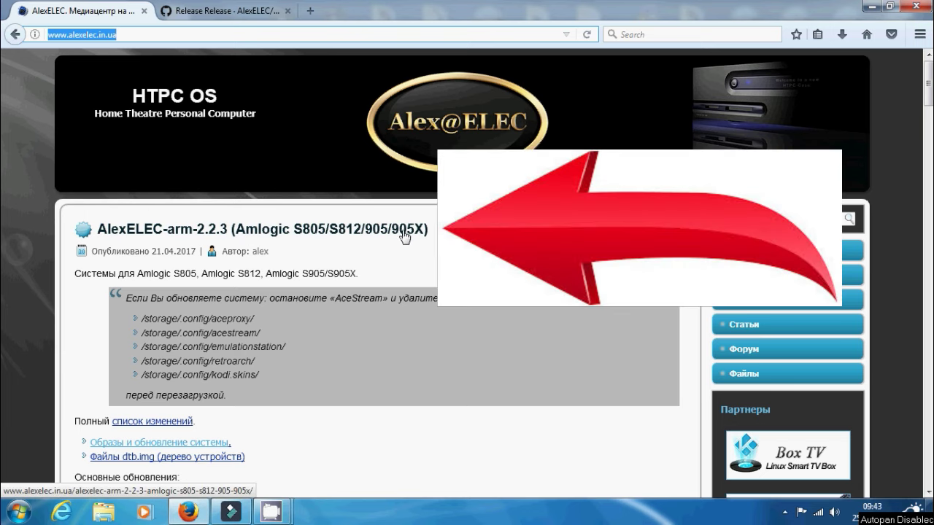
{"action": "left_click", "coordinate": [240, 231]}
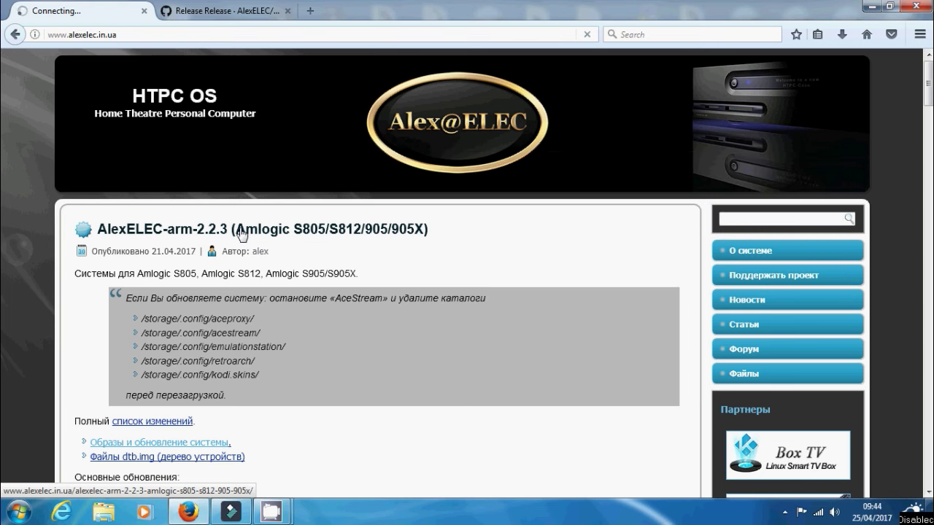
{"action": "scroll", "coordinate": [287, 297], "scroll_direction": "down", "scroll_amount": 4}
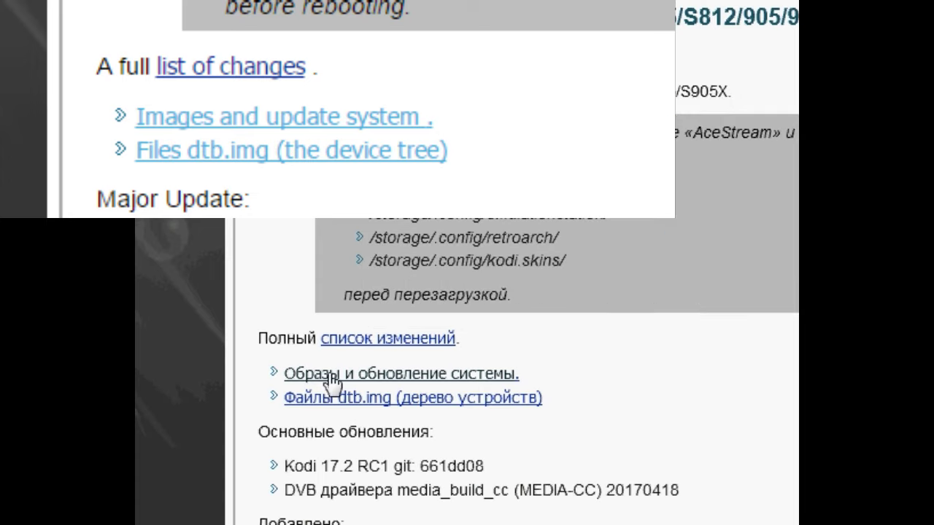
{"action": "left_click", "coordinate": [375, 374]}
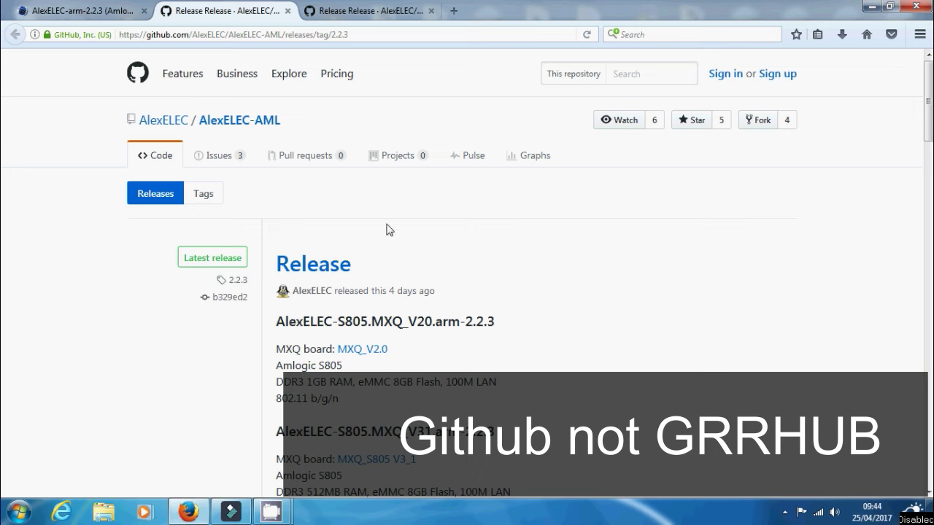
Step: Scroll through the release page's device sections, highlighting the S805.VANDER heading
{"action": "scroll", "coordinate": [387, 230], "scroll_direction": "down", "scroll_amount": 2}
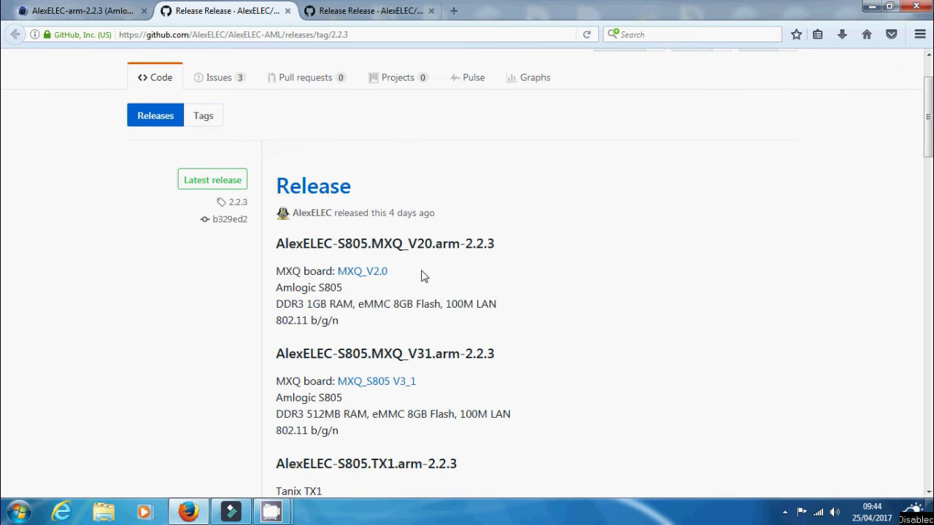
{"action": "scroll", "coordinate": [421, 275], "scroll_direction": "down", "scroll_amount": 4}
{"action": "scroll", "coordinate": [421, 288], "scroll_direction": "down", "scroll_amount": 2}
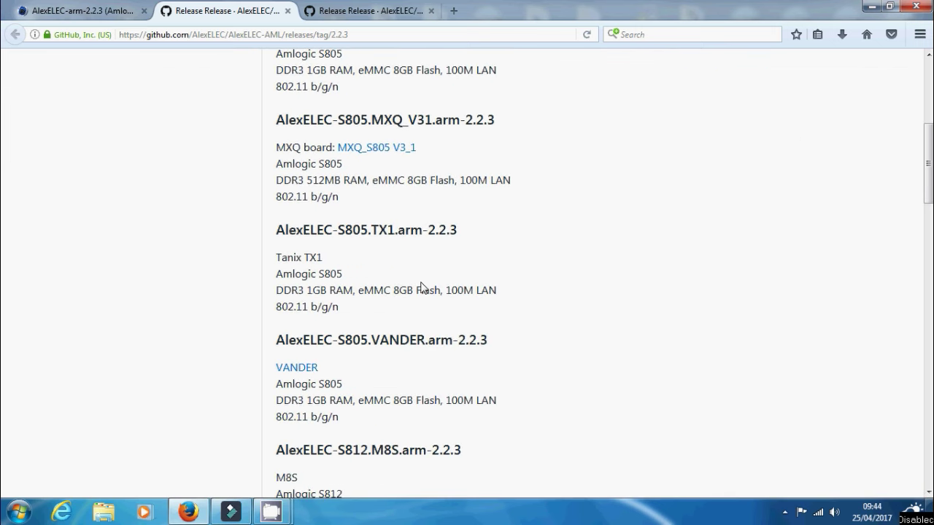
{"action": "scroll", "coordinate": [421, 283], "scroll_direction": "up", "scroll_amount": 2}
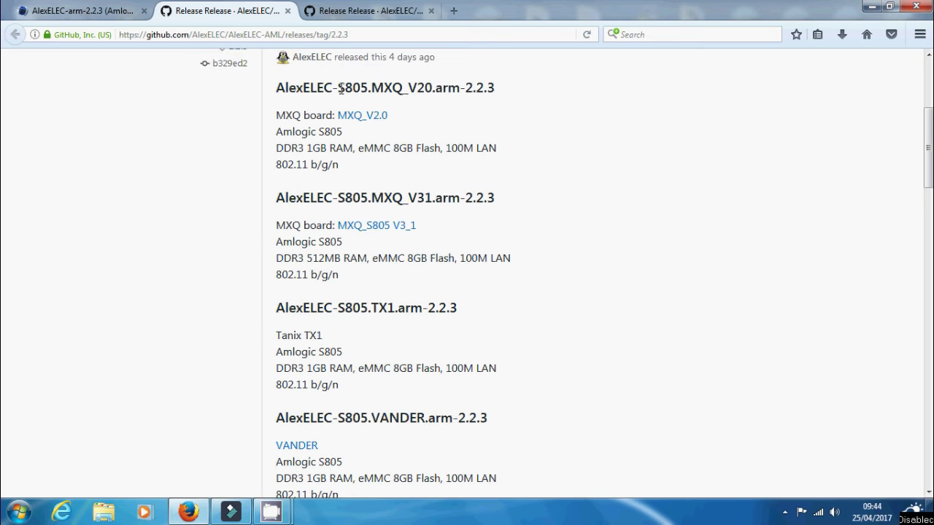
{"action": "scroll", "coordinate": [404, 205], "scroll_direction": "down", "scroll_amount": 1}
{"action": "scroll", "coordinate": [404, 205], "scroll_direction": "down", "scroll_amount": 3}
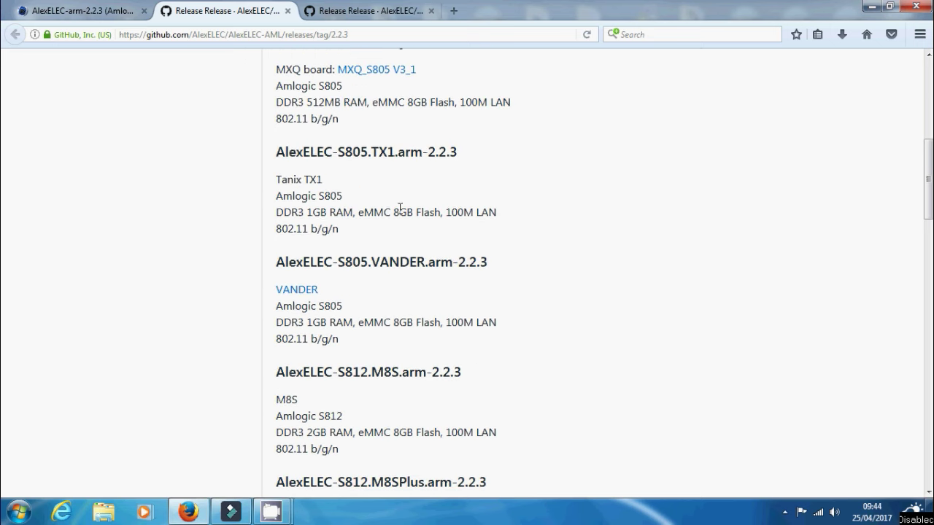
{"action": "scroll", "coordinate": [322, 235], "scroll_direction": "down", "scroll_amount": 4}
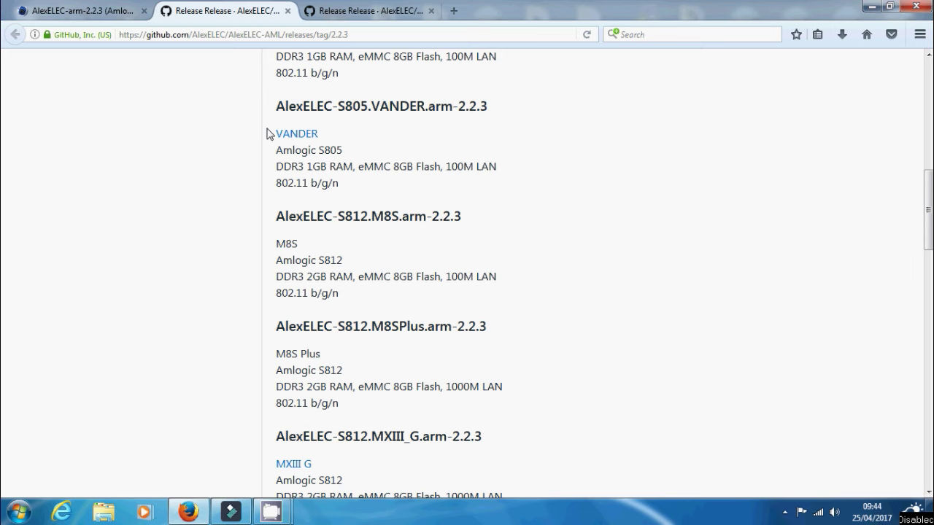
{"action": "mouse_move", "coordinate": [277, 105]}
{"action": "left_mouse_down"}
{"action": "mouse_move", "coordinate": [442, 111]}
{"action": "mouse_move", "coordinate": [263, 115]}
{"action": "left_mouse_up"}
{"action": "left_click", "coordinate": [569, 174]}
Step: Continue down to the note that other S905/905X devices need dtb.img replaced
{"action": "scroll", "coordinate": [340, 219], "scroll_direction": "down", "scroll_amount": 4}
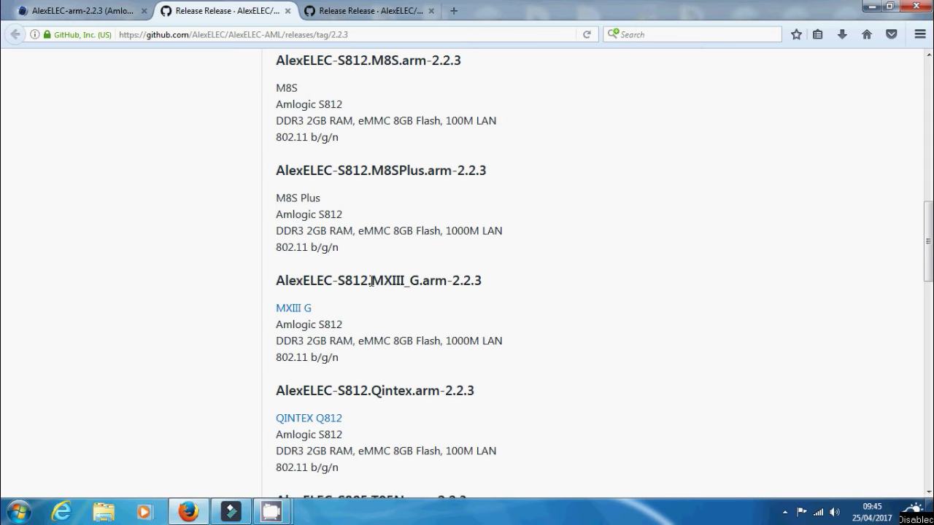
{"action": "left_click_drag", "start_coordinate": [371, 280], "coordinate": [407, 283]}
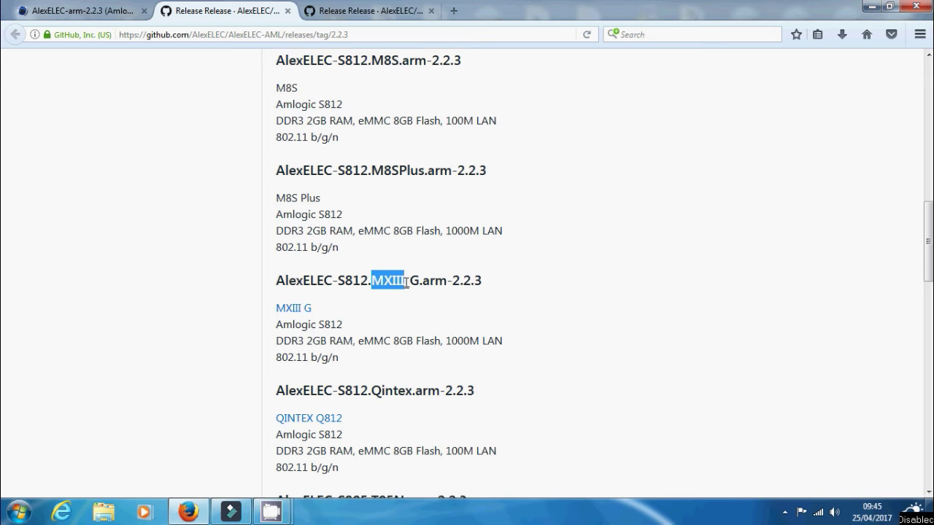
{"action": "scroll", "coordinate": [548, 348], "scroll_direction": "down", "scroll_amount": 4}
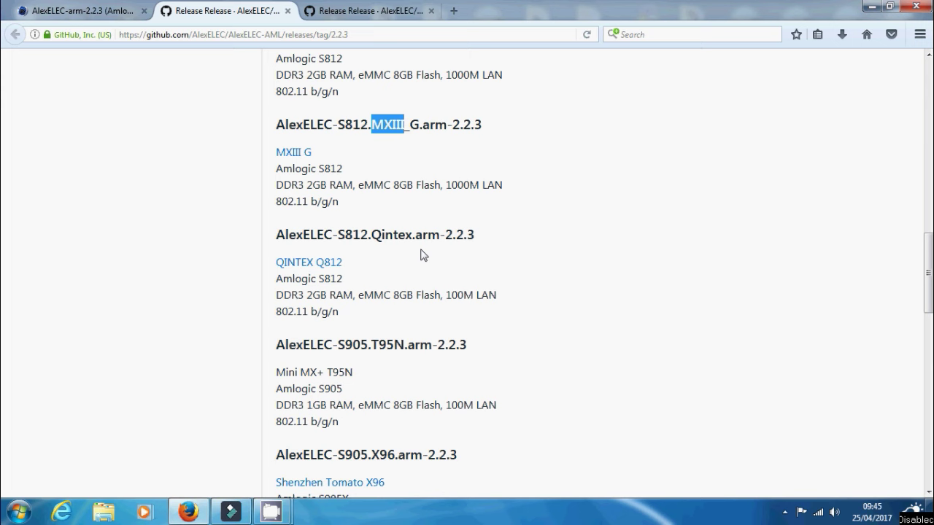
{"action": "scroll", "coordinate": [494, 312], "scroll_direction": "down", "scroll_amount": 6}
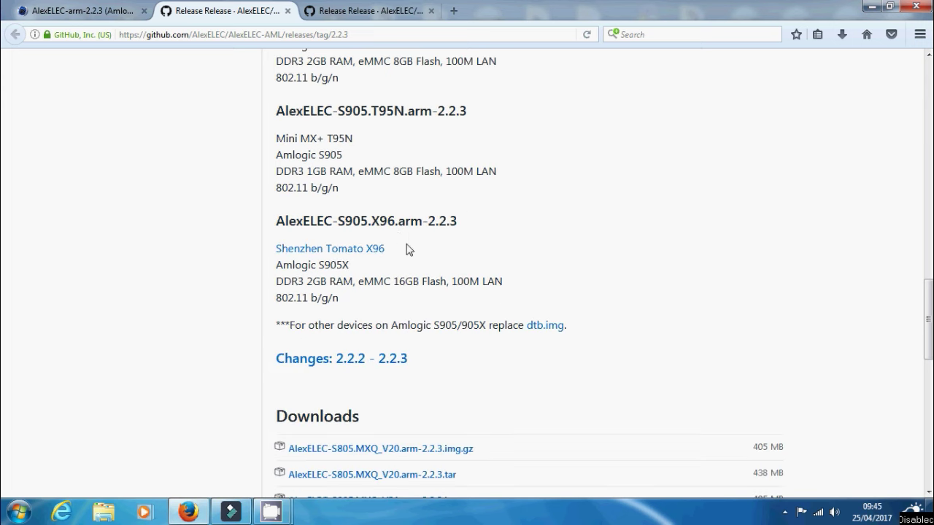
{"action": "scroll", "coordinate": [409, 250], "scroll_direction": "down", "scroll_amount": 4}
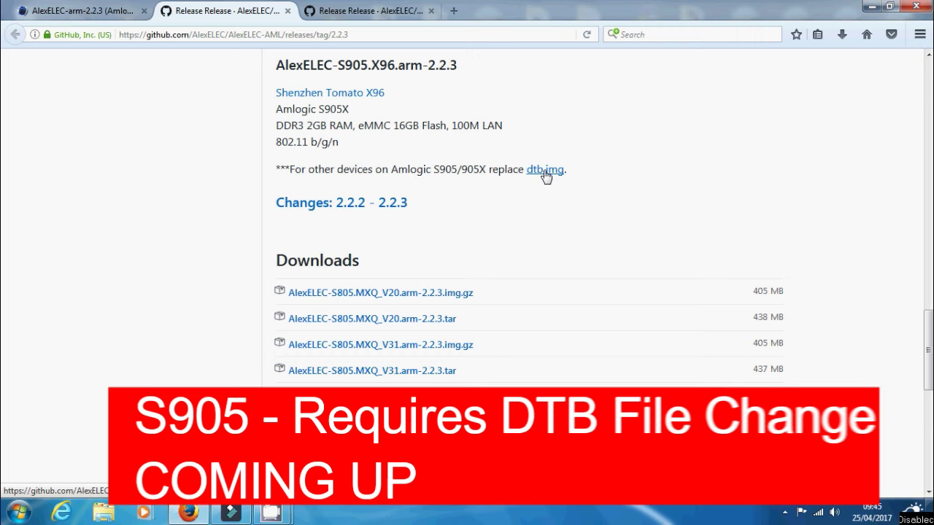
Step: Open the dtb.img link's S905-trees repository in a new tab, browse it, then return to the release Downloads
{"action": "right_click", "coordinate": [546, 175]}
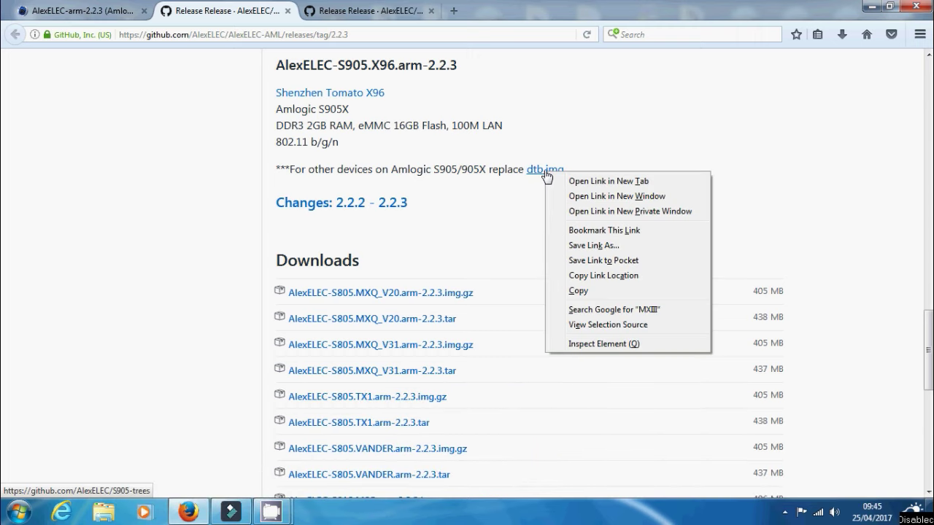
{"action": "left_click", "coordinate": [576, 183]}
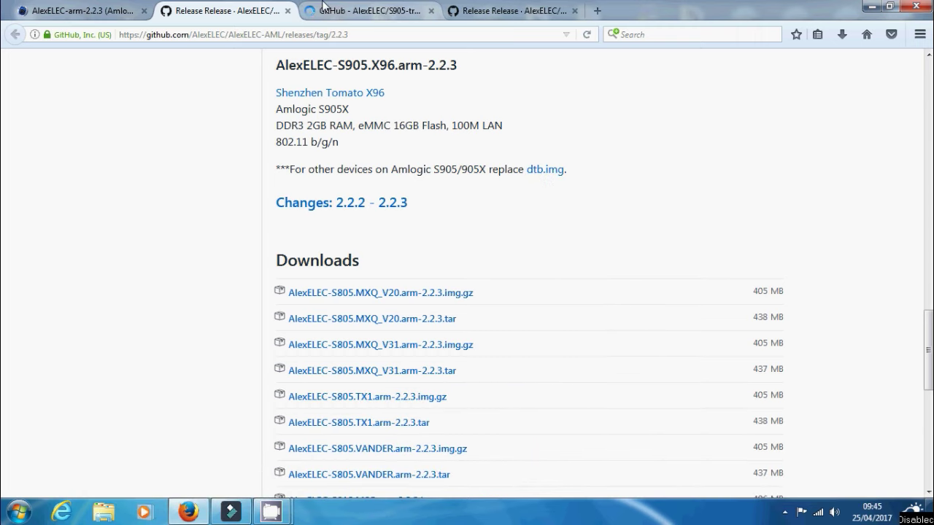
{"action": "left_click", "coordinate": [343, 10]}
{"action": "scroll", "coordinate": [315, 316], "scroll_direction": "down", "scroll_amount": 5}
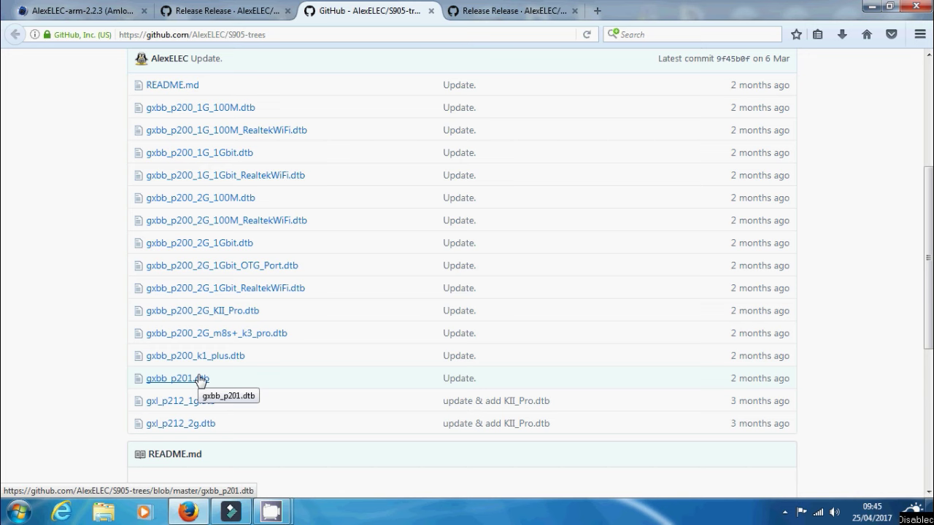
{"action": "left_click", "coordinate": [219, 10]}
{"action": "scroll", "coordinate": [450, 254], "scroll_direction": "down", "scroll_amount": 1}
{"action": "scroll", "coordinate": [451, 254], "scroll_direction": "down", "scroll_amount": 3}
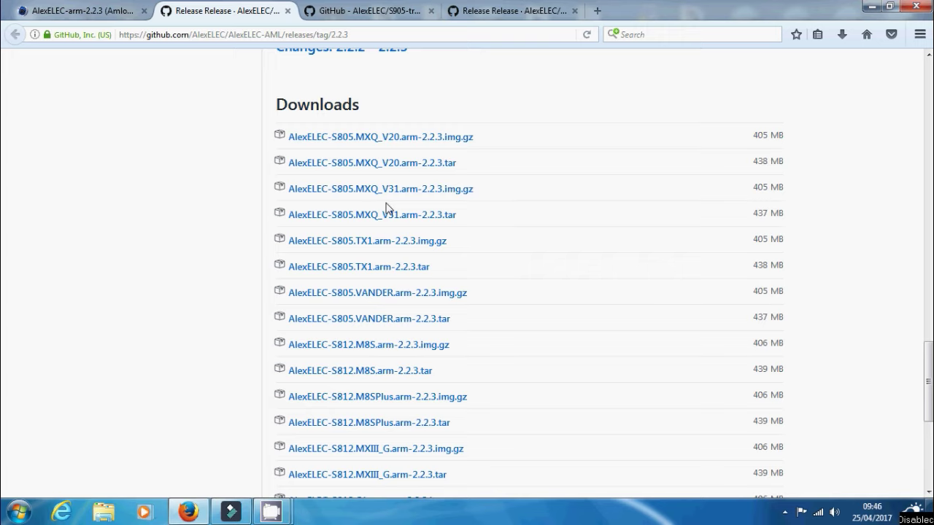
Step: Start and then cancel the AlexELEC-S805.MXQ_V20.arm-2.2.3.img.gz download, then open a new tab
{"action": "scroll", "coordinate": [379, 219], "scroll_direction": "down", "scroll_amount": 2}
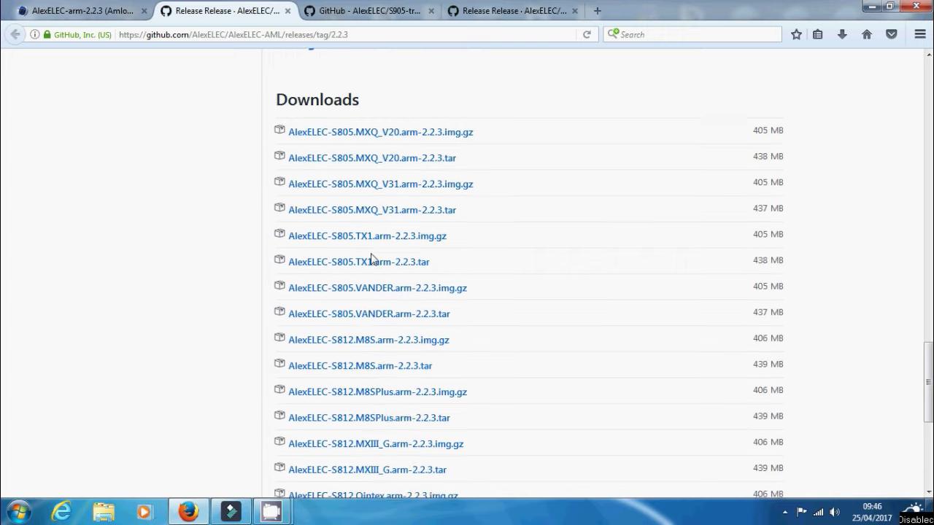
{"action": "scroll", "coordinate": [379, 272], "scroll_direction": "down", "scroll_amount": 2}
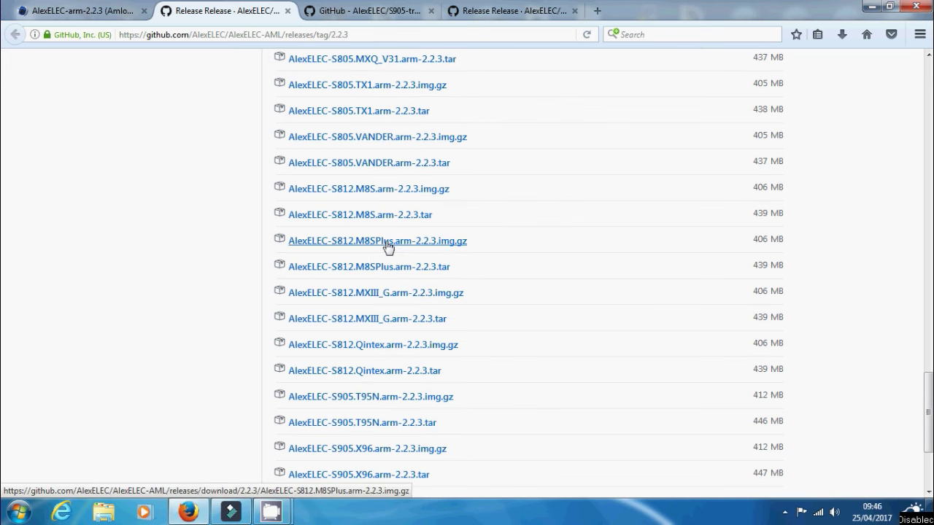
{"action": "scroll", "coordinate": [386, 277], "scroll_direction": "down", "scroll_amount": 4}
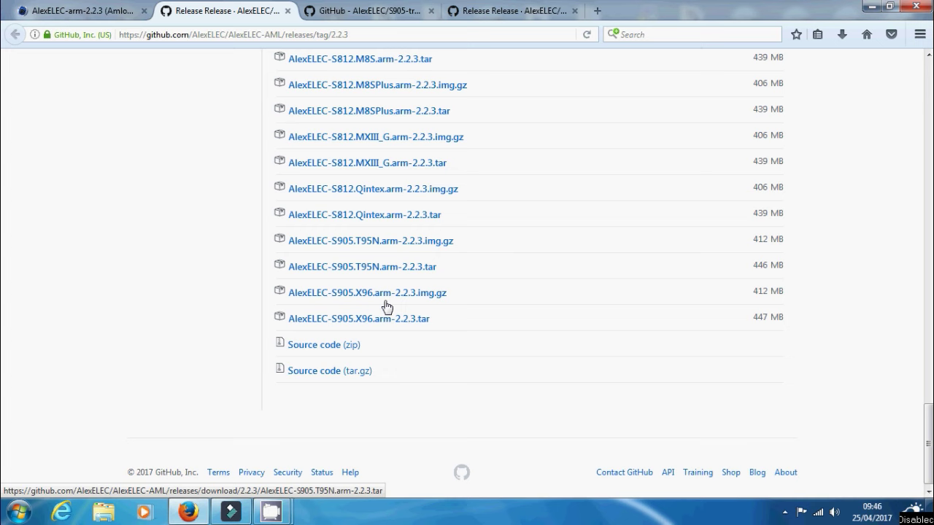
{"action": "scroll", "coordinate": [386, 327], "scroll_direction": "up", "scroll_amount": 12}
{"action": "scroll", "coordinate": [385, 341], "scroll_direction": "up", "scroll_amount": 5}
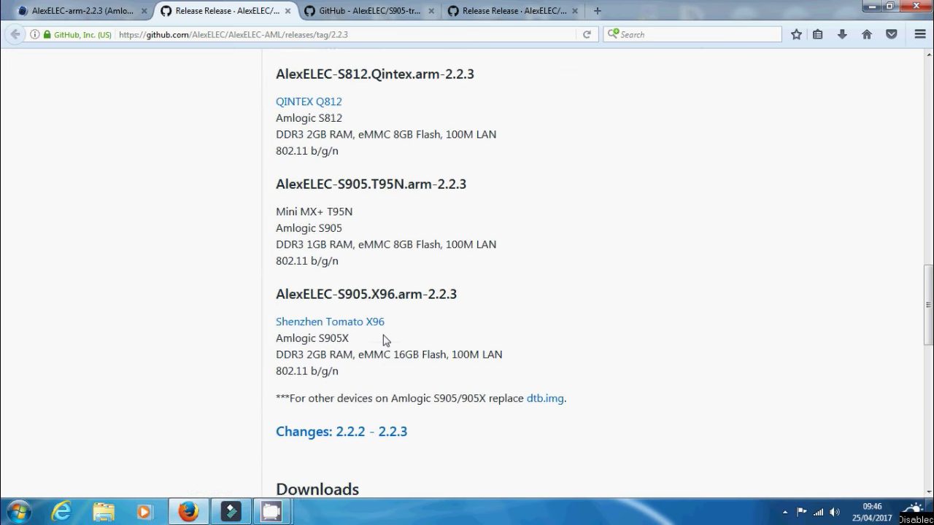
{"action": "scroll", "coordinate": [385, 341], "scroll_direction": "down", "scroll_amount": 6}
{"action": "left_click_drag", "start_coordinate": [475, 301], "coordinate": [292, 299]}
{"action": "left_click", "coordinate": [292, 301]}
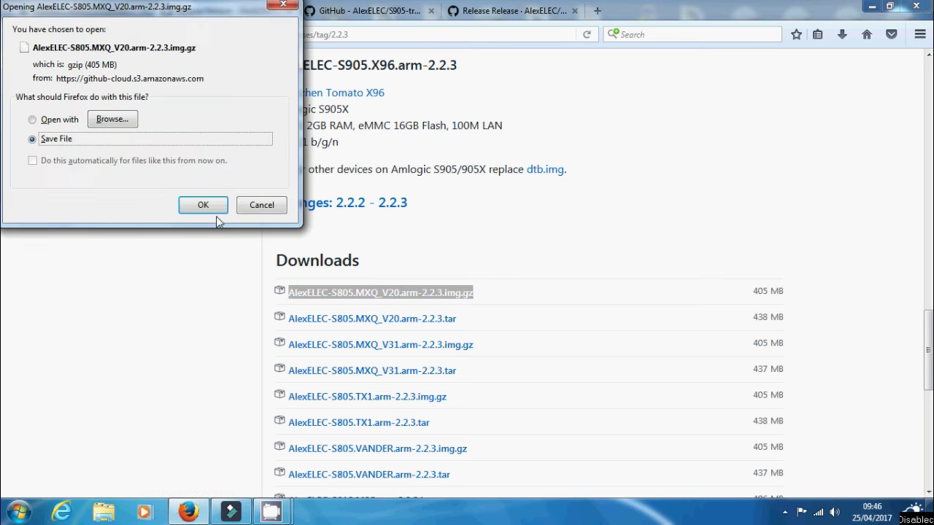
{"action": "left_click", "coordinate": [260, 205]}
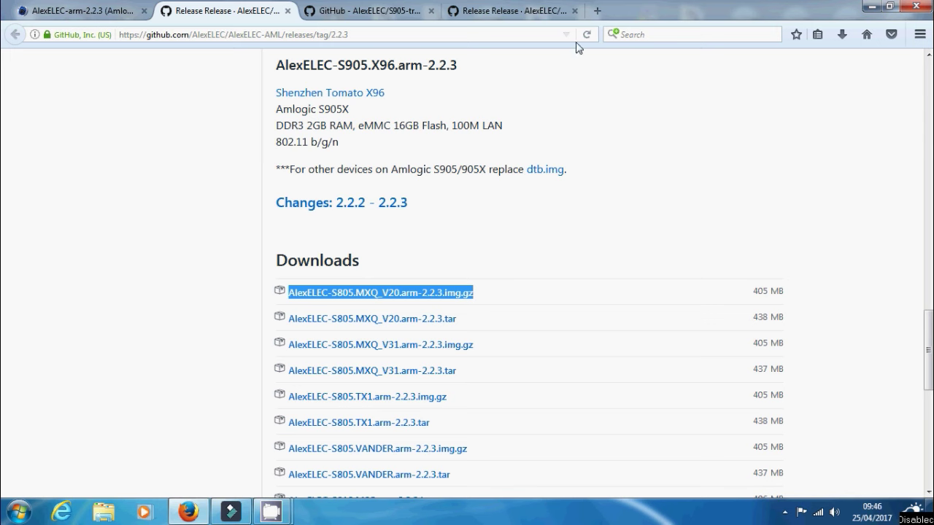
{"action": "left_click", "coordinate": [597, 10]}
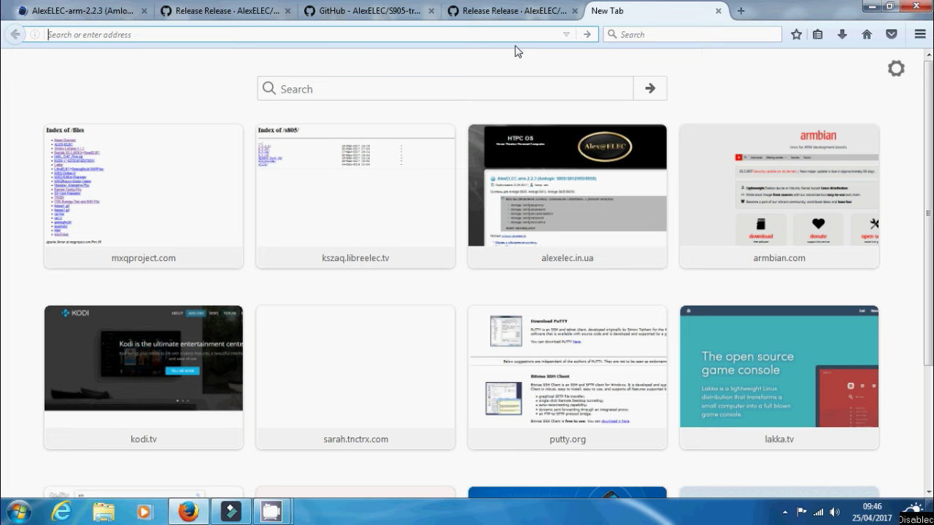
Step: Browse to mxqproject.com/files/win32disk/ and locate Win32DiskImager-0.9.5-install.exe
{"action": "type", "text": "mxqp"}
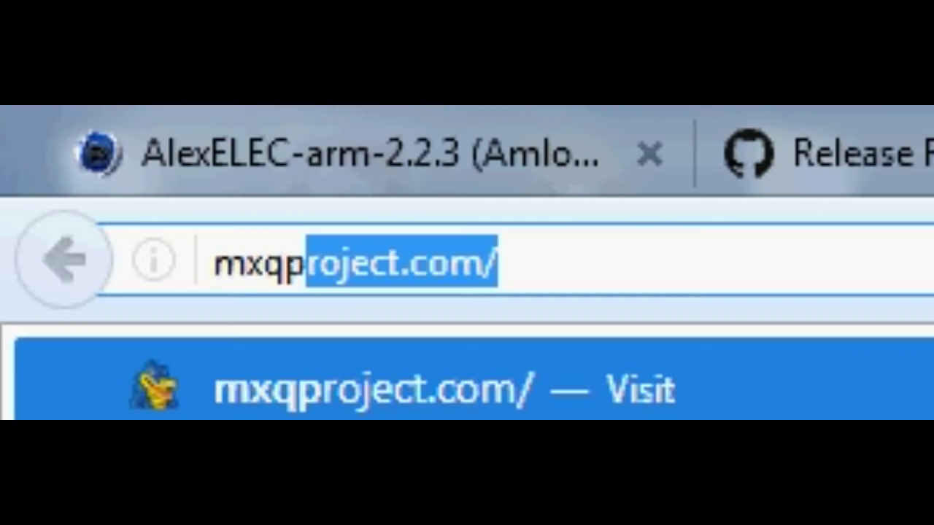
{"action": "type", "text": "r"}
{"action": "key", "text": "Right"}
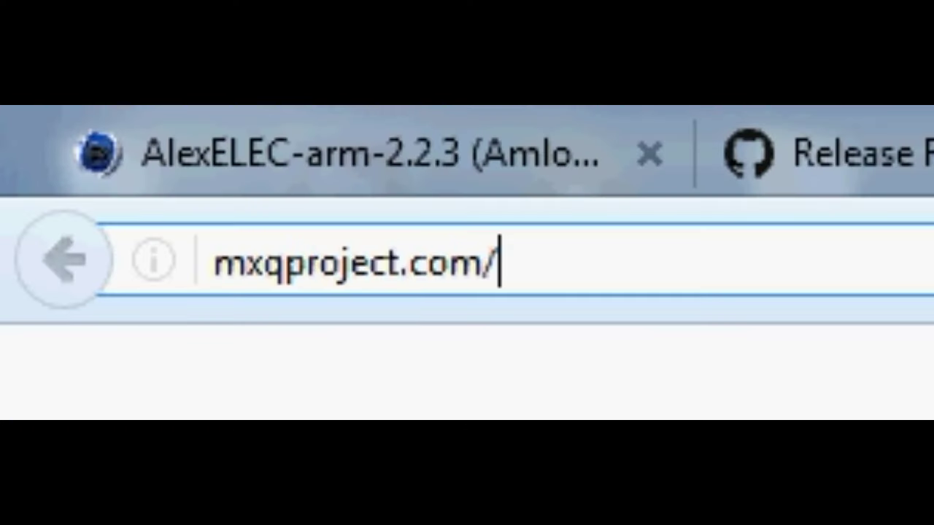
{"action": "type", "text": "files"}
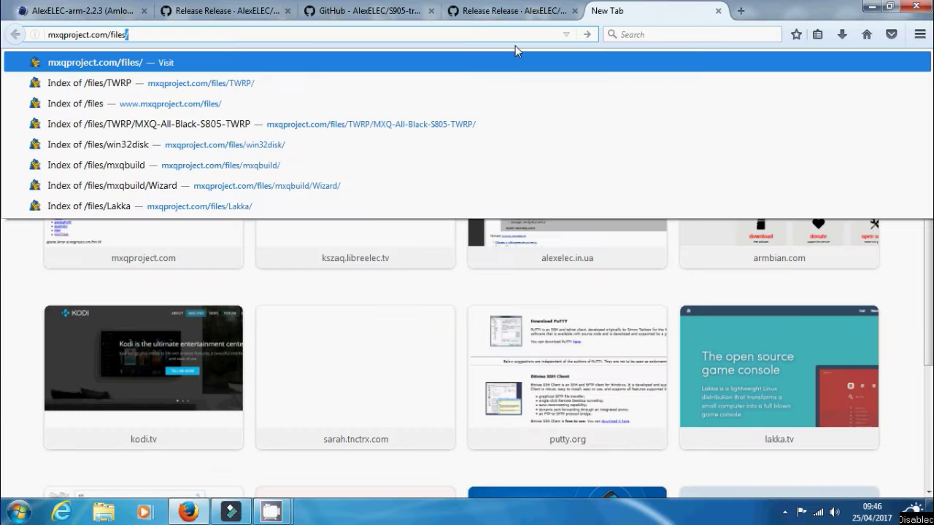
{"action": "key", "text": "Return"}
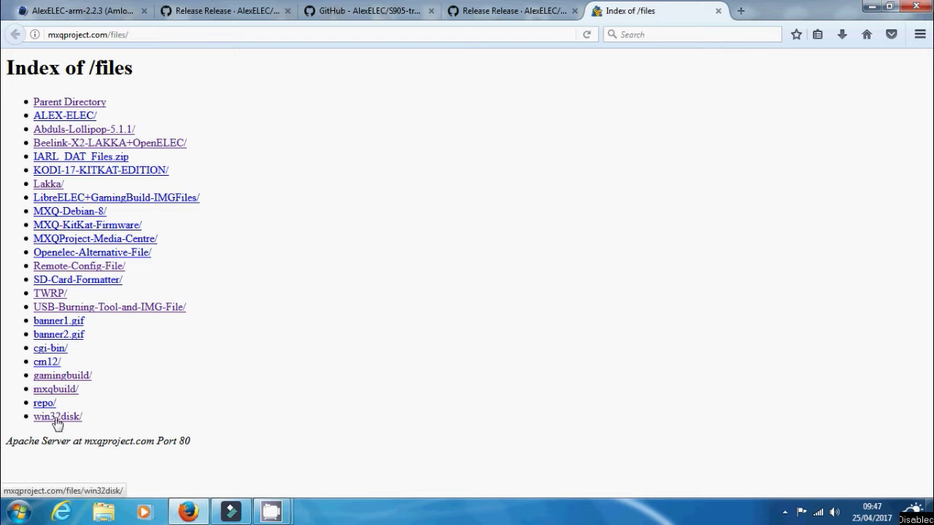
{"action": "left_click_drag", "start_coordinate": [123, 426], "coordinate": [41, 426]}
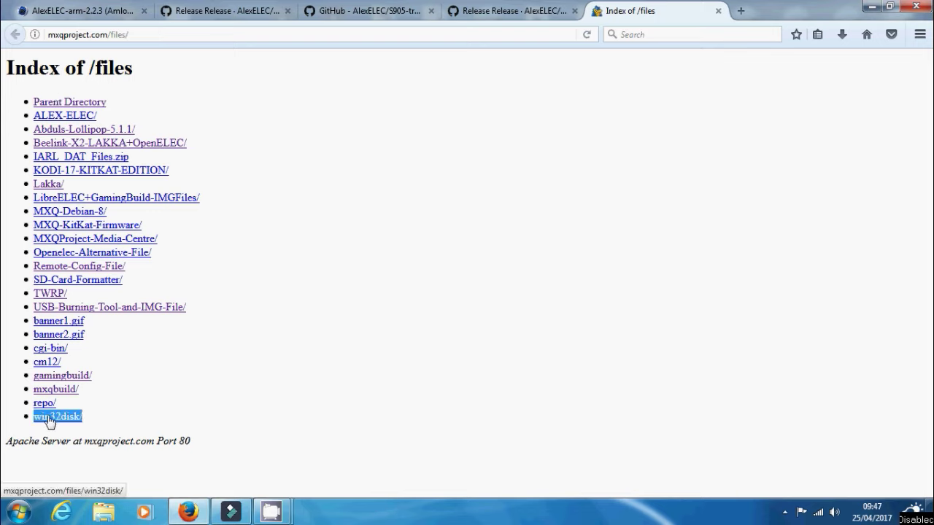
{"action": "left_click", "coordinate": [46, 421]}
{"action": "left_click_drag", "start_coordinate": [217, 119], "coordinate": [21, 116]}
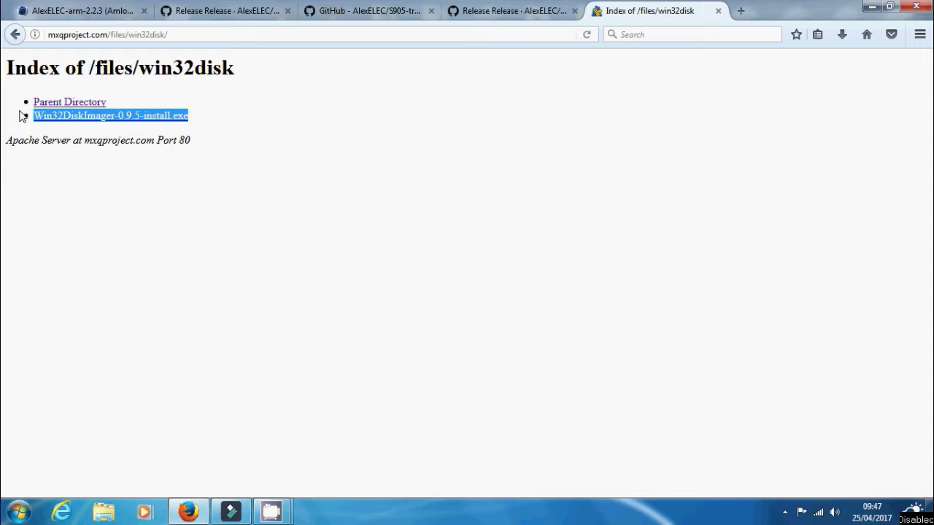
Step: Recheck the S905-trees and 2.2.3 release tabs, return to the win32disk listing, and minimize Firefox
{"action": "left_click", "coordinate": [349, 7]}
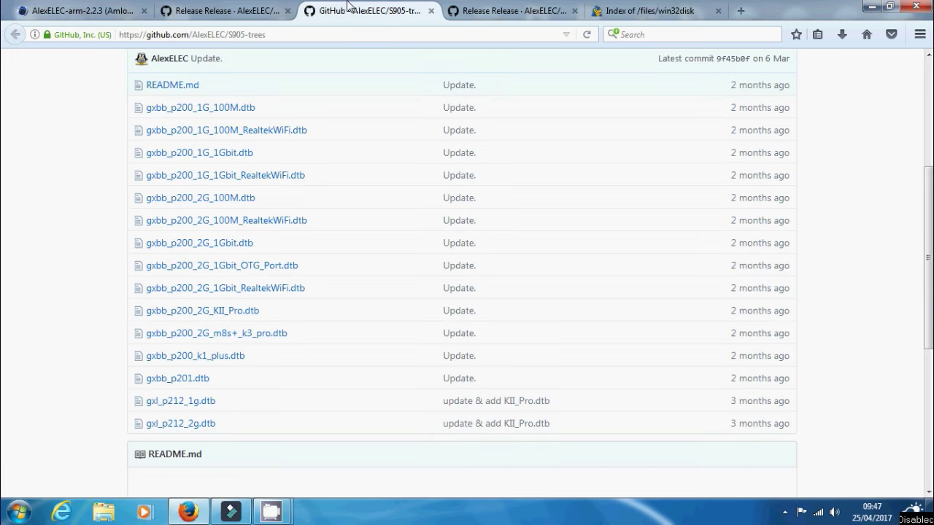
{"action": "left_click", "coordinate": [235, 8]}
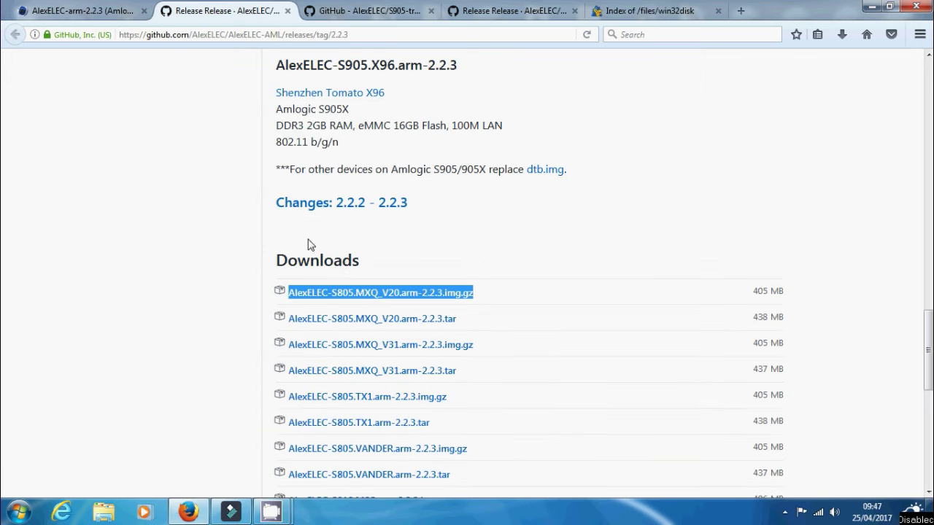
{"action": "left_click", "coordinate": [507, 288]}
{"action": "scroll", "coordinate": [417, 313], "scroll_direction": "down", "scroll_amount": 10}
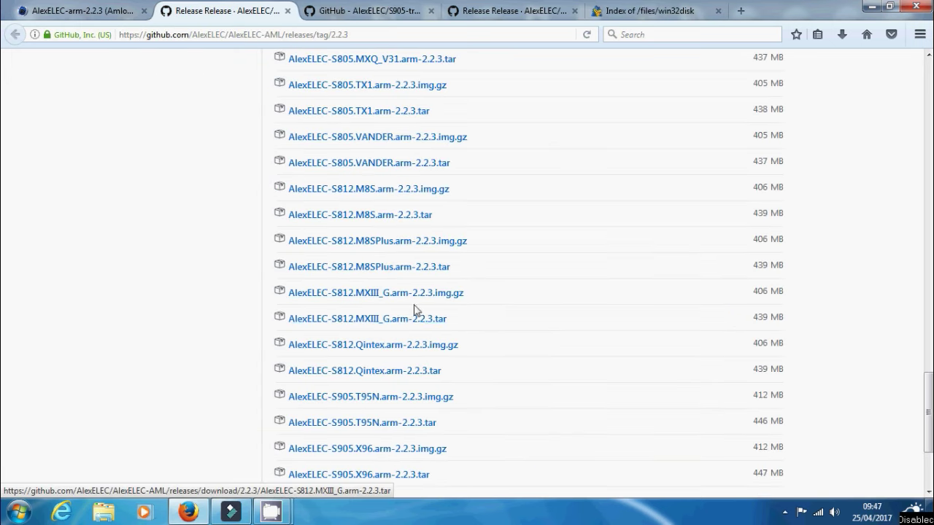
{"action": "scroll", "coordinate": [417, 310], "scroll_direction": "up", "scroll_amount": 8}
{"action": "scroll", "coordinate": [416, 312], "scroll_direction": "down", "scroll_amount": 4}
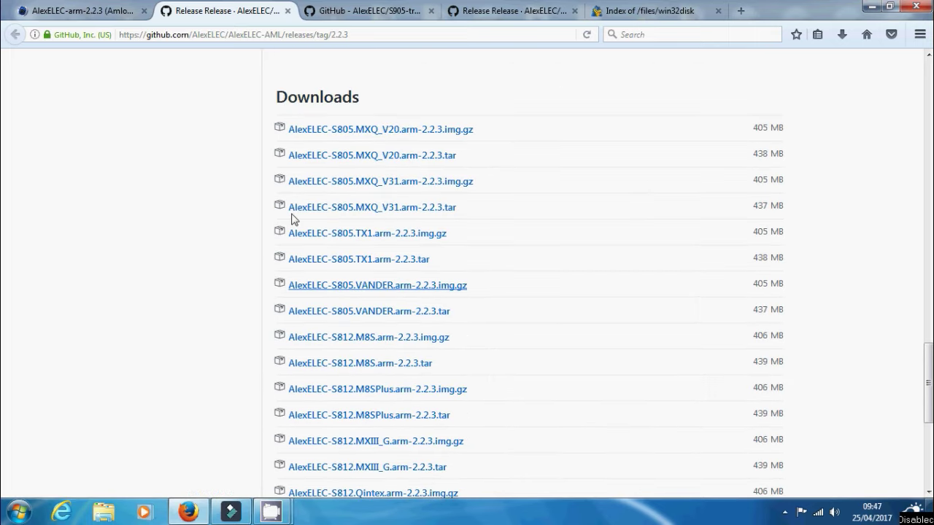
{"action": "left_click", "coordinate": [632, 9]}
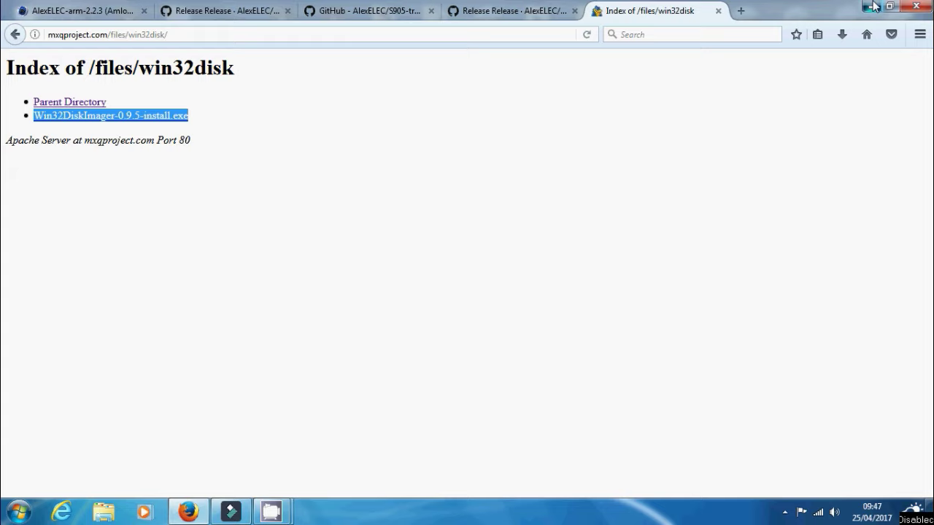
{"action": "left_click", "coordinate": [871, 6]}
Step: Launch Win32 Disk Imager 0.9.5 past the security warning and place it beside the AlexELEC image
{"action": "double_click", "coordinate": [590, 305]}
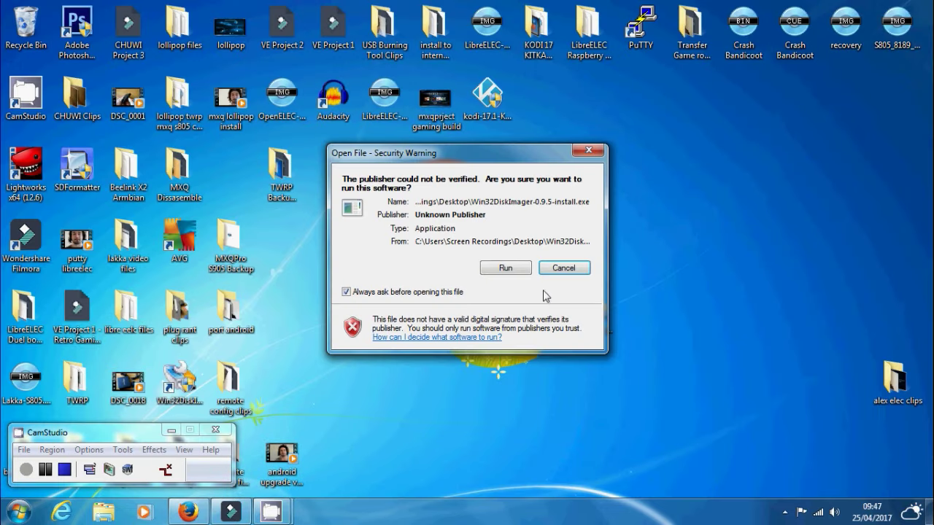
{"action": "left_click", "coordinate": [518, 274]}
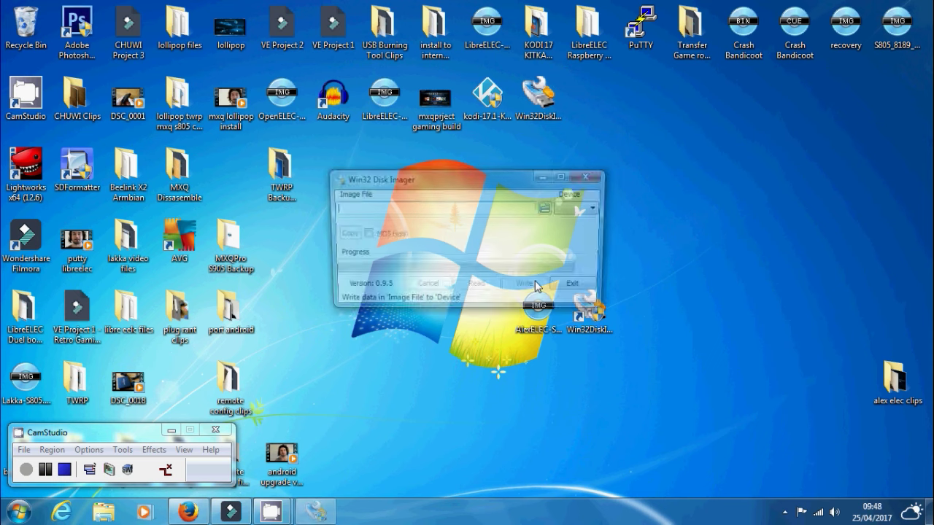
{"action": "left_click_drag", "start_coordinate": [495, 182], "coordinate": [735, 233]}
{"action": "left_click", "coordinate": [541, 321]}
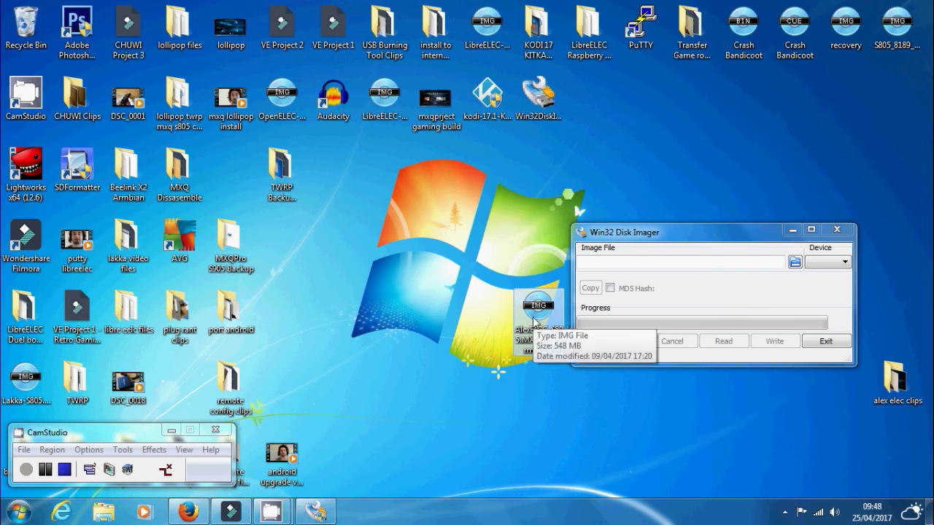
{"action": "left_click", "coordinate": [188, 512]}
{"action": "left_click", "coordinate": [86, 9]}
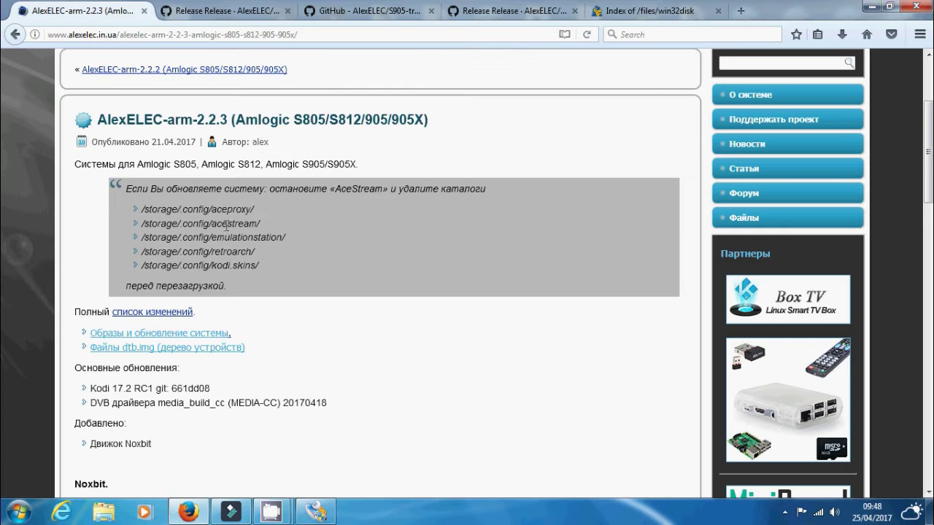
{"action": "left_click", "coordinate": [241, 11]}
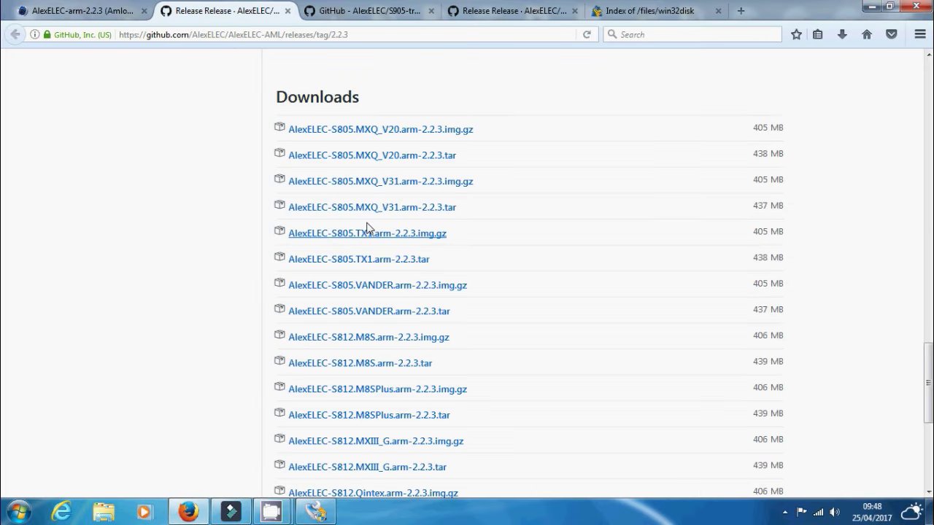
{"action": "left_click_drag", "start_coordinate": [474, 129], "coordinate": [444, 134]}
{"action": "left_click", "coordinate": [497, 133]}
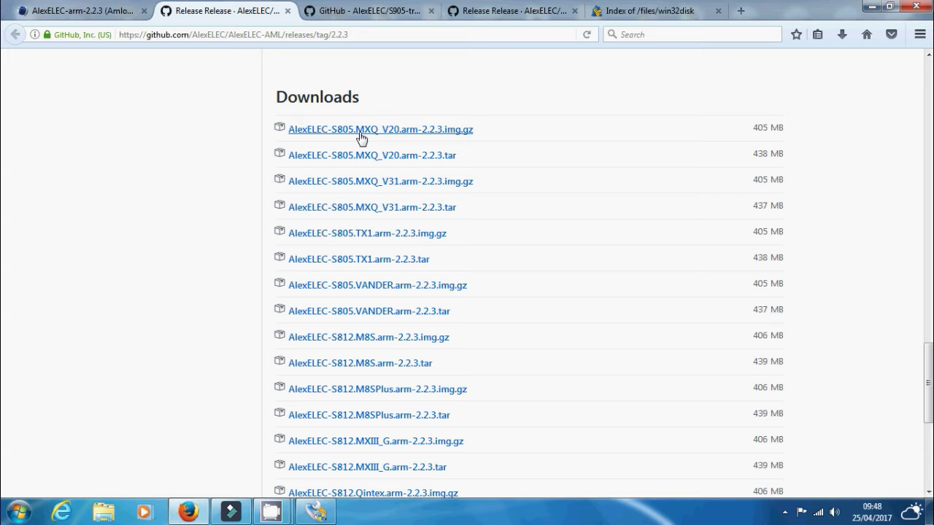
Step: Check the AlexELEC-S805.MXQ_V20.arm-2.2.2 image's Properties to confirm it is a 548 MB IMG file
{"action": "left_click", "coordinate": [873, 7]}
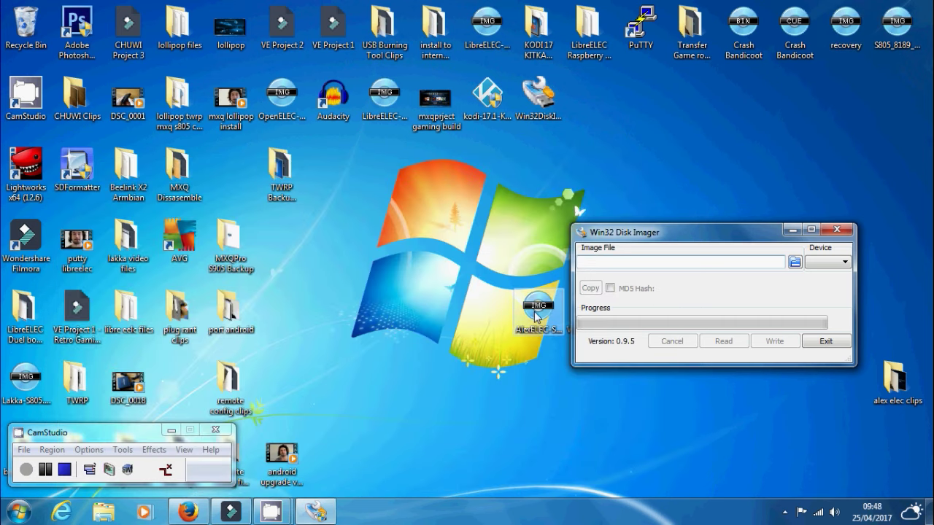
{"action": "left_click", "coordinate": [538, 343]}
{"action": "right_click", "coordinate": [543, 332]}
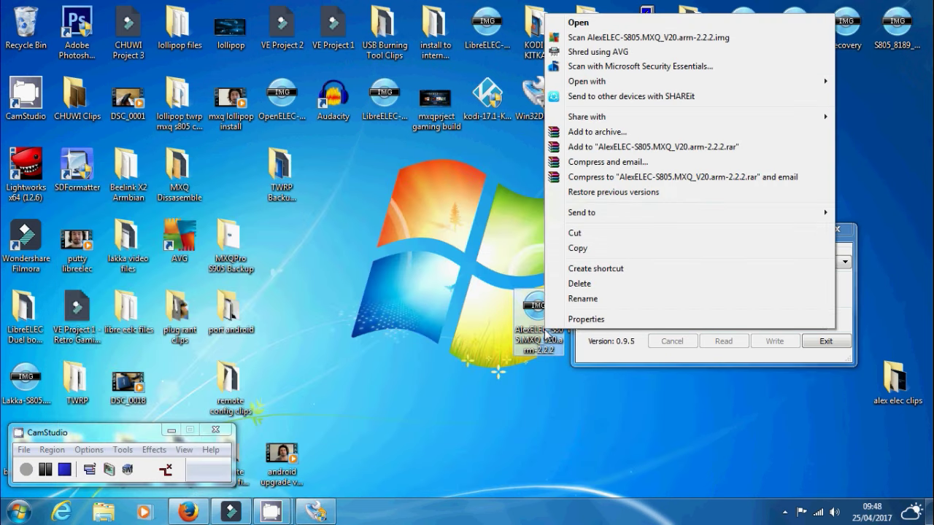
{"action": "left_click", "coordinate": [580, 319]}
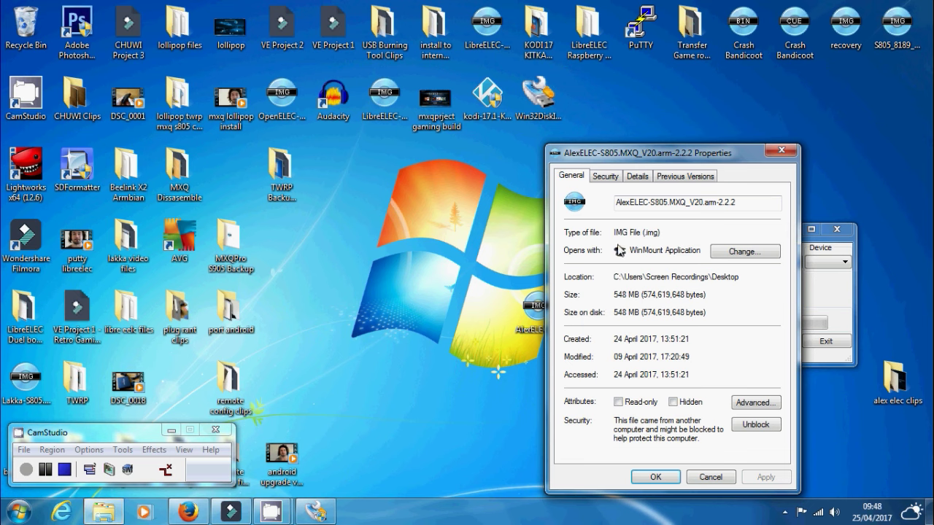
{"action": "left_click_drag", "start_coordinate": [643, 234], "coordinate": [608, 230]}
{"action": "left_click", "coordinate": [711, 477]}
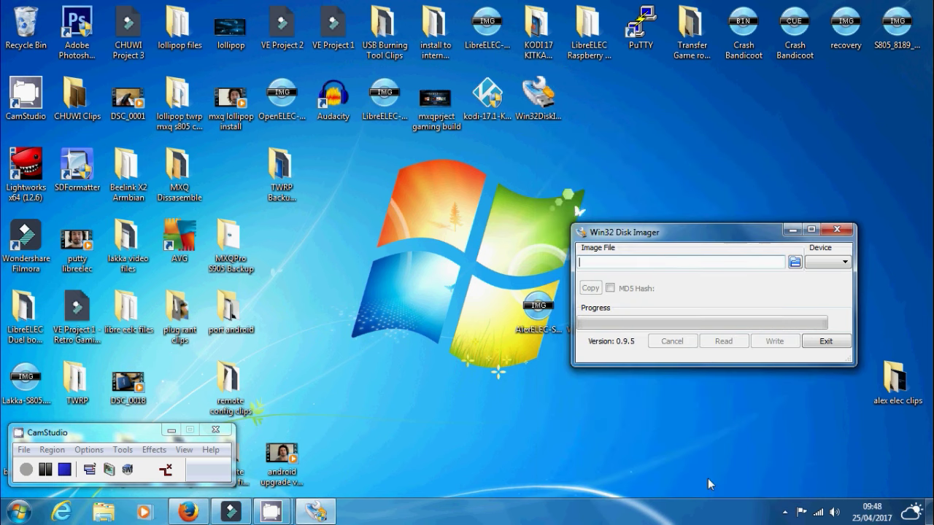
{"action": "left_click_drag", "start_coordinate": [616, 238], "coordinate": [606, 238]}
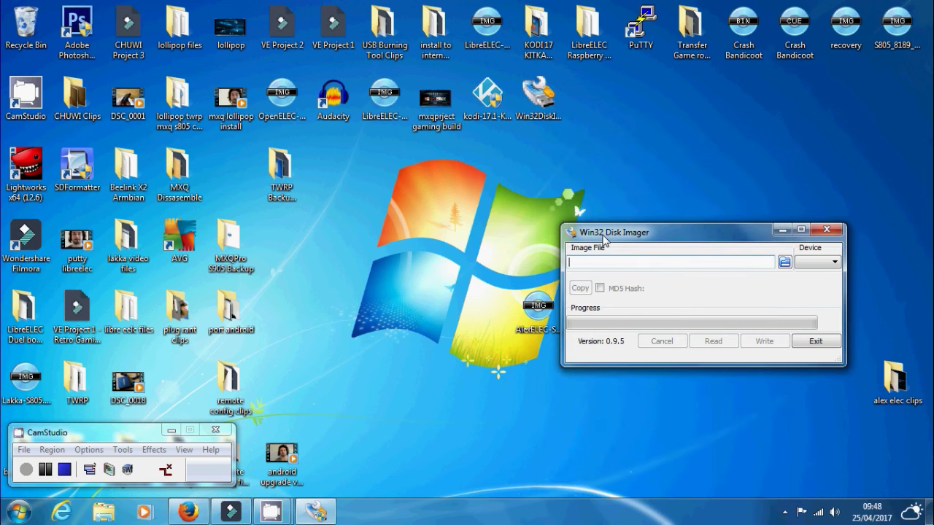
{"action": "left_click", "coordinate": [821, 263]}
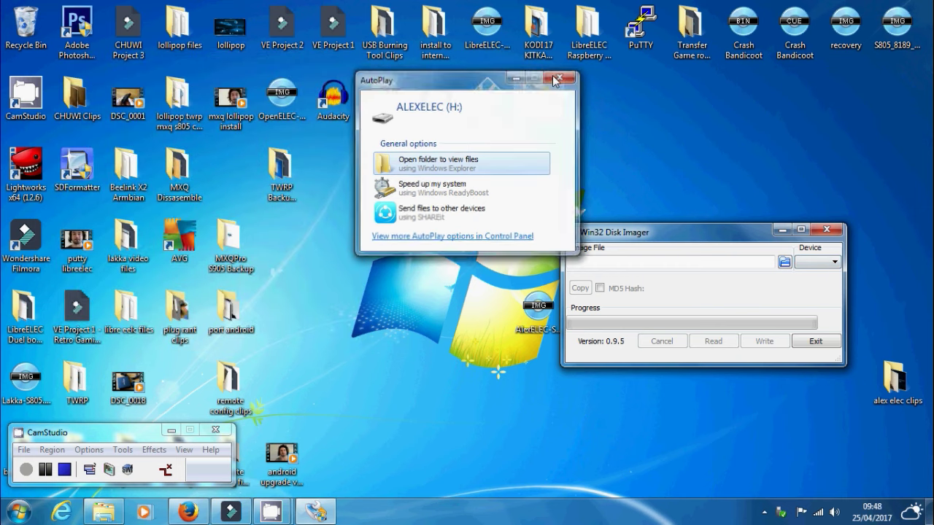
Step: Dismiss the card's AutoPlay prompt and relaunch Win32 Disk Imager, moving it aside
{"action": "left_click", "coordinate": [557, 78]}
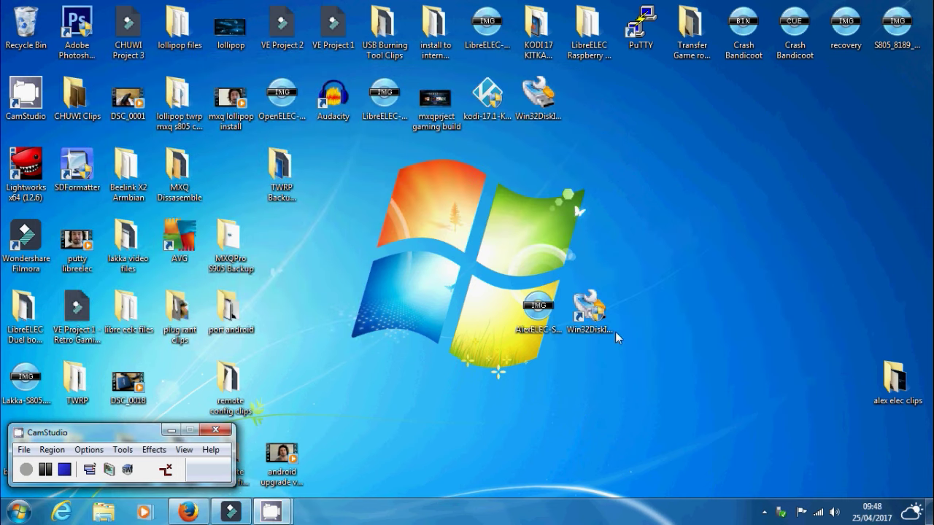
{"action": "double_click", "coordinate": [529, 295]}
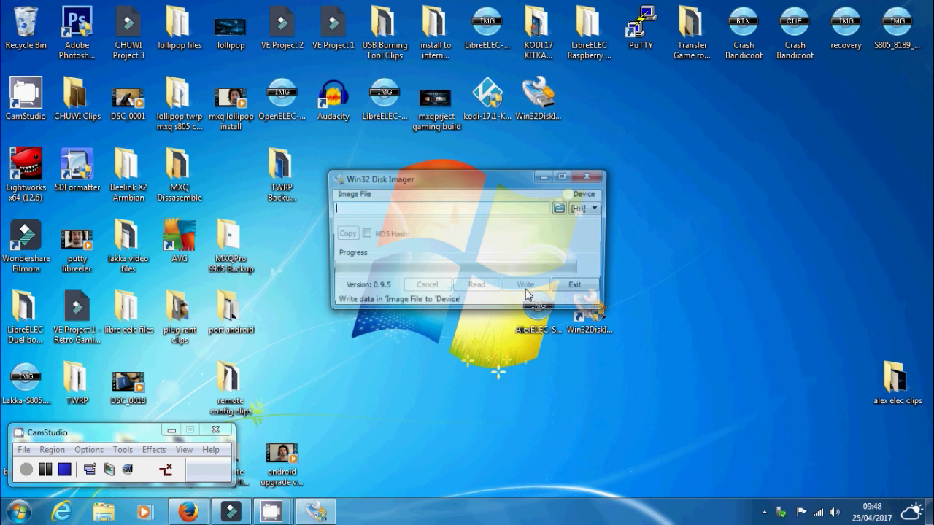
{"action": "left_click_drag", "start_coordinate": [487, 189], "coordinate": [728, 252]}
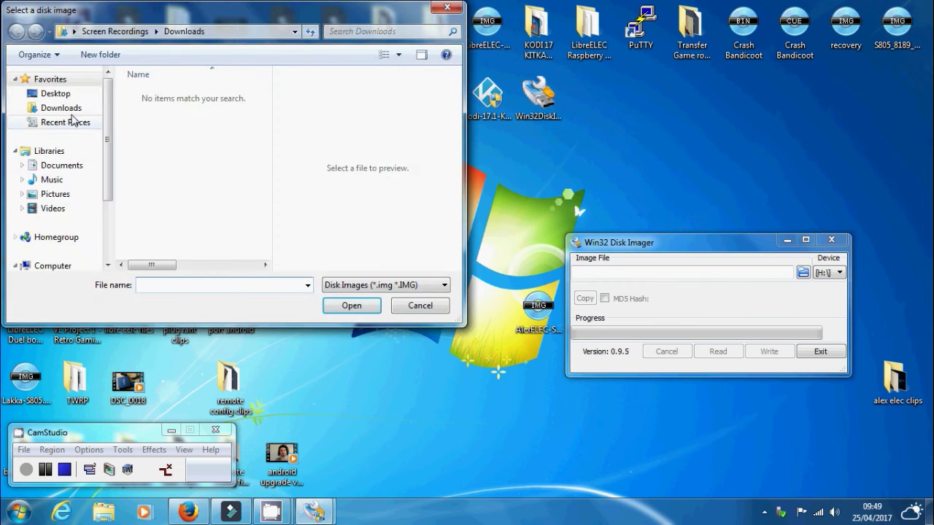
Step: Load AlexELEC-S805.MXQ_V20.arm-2.2.2.img from the Desktop and write it to drive H:, confirming the overwrite
{"action": "left_click", "coordinate": [65, 94]}
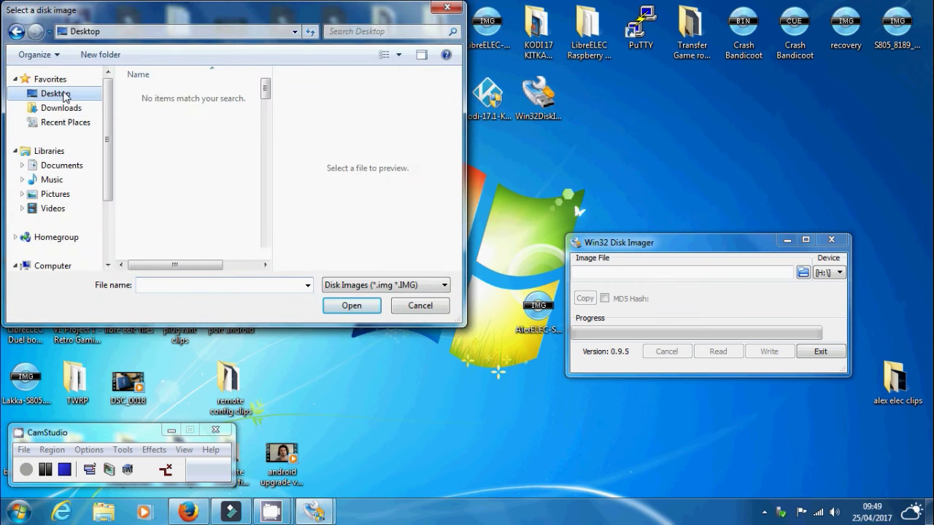
{"action": "left_click_drag", "start_coordinate": [265, 89], "coordinate": [267, 202]}
{"action": "left_click", "coordinate": [212, 161]}
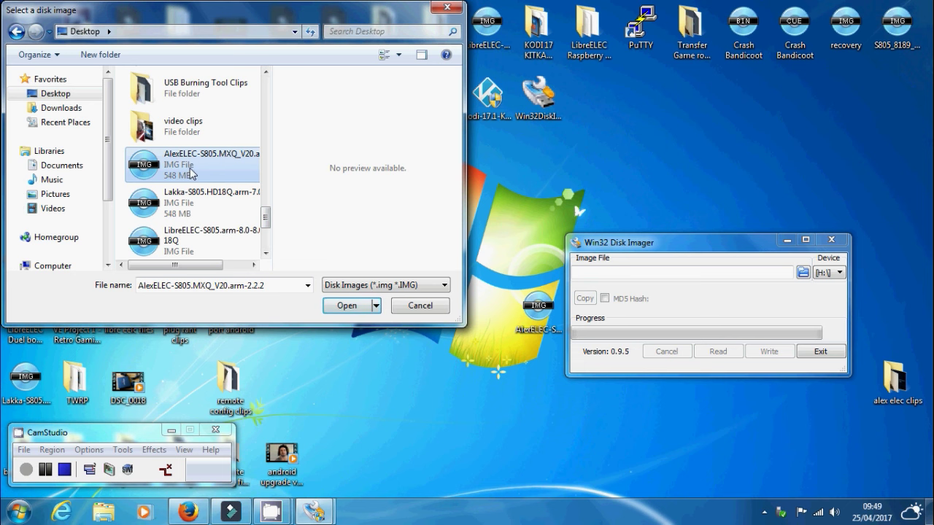
{"action": "left_click", "coordinate": [369, 306]}
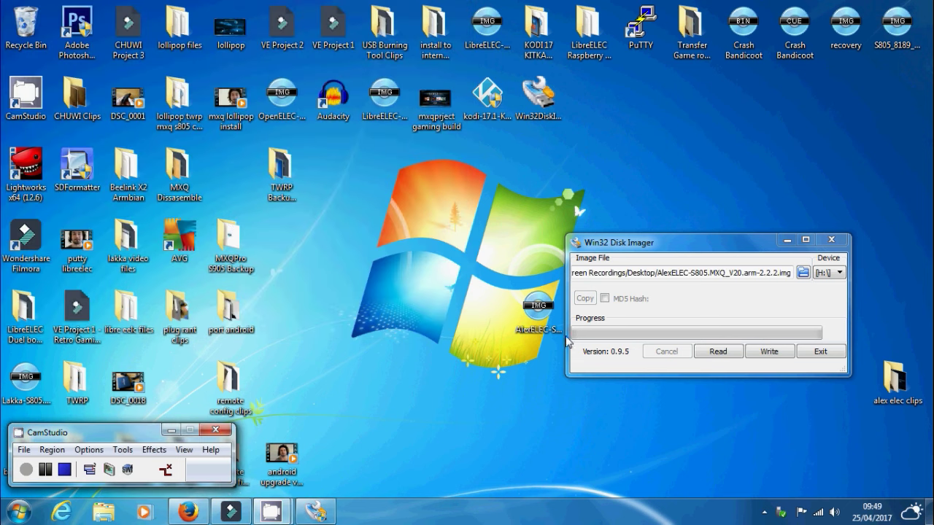
{"action": "left_click", "coordinate": [769, 353]}
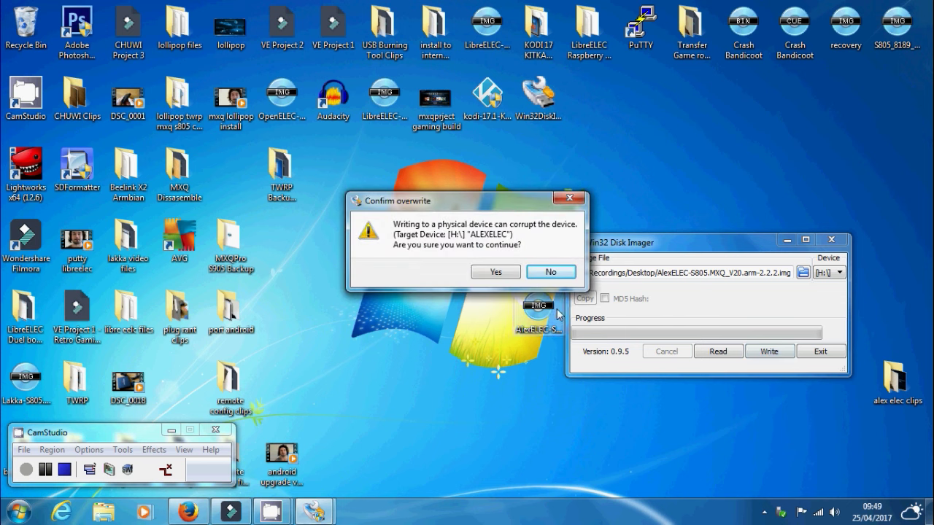
{"action": "left_click", "coordinate": [495, 272]}
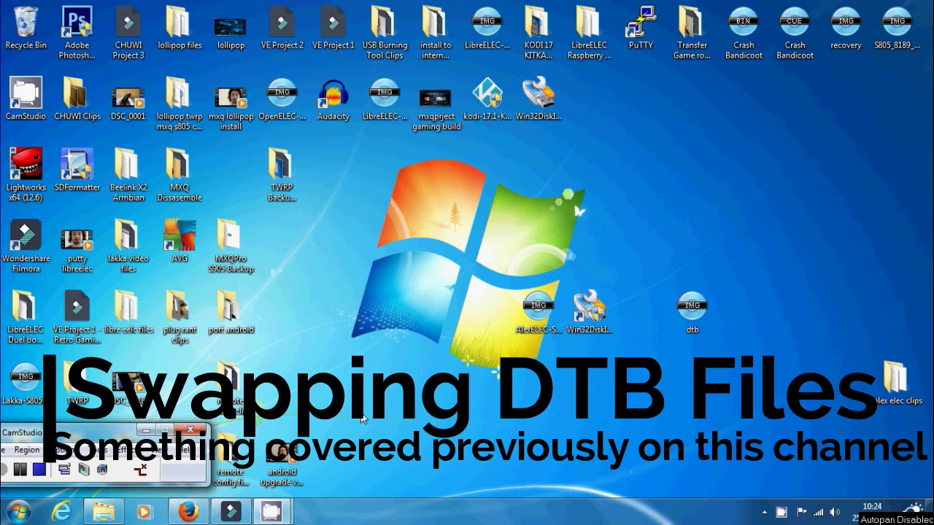
Step: Open ALEXELEC (H:) via Start > Computer, permanently delete its dtb file, and switch back to Firefox
{"action": "left_click", "coordinate": [19, 511]}
{"action": "left_click", "coordinate": [206, 284]}
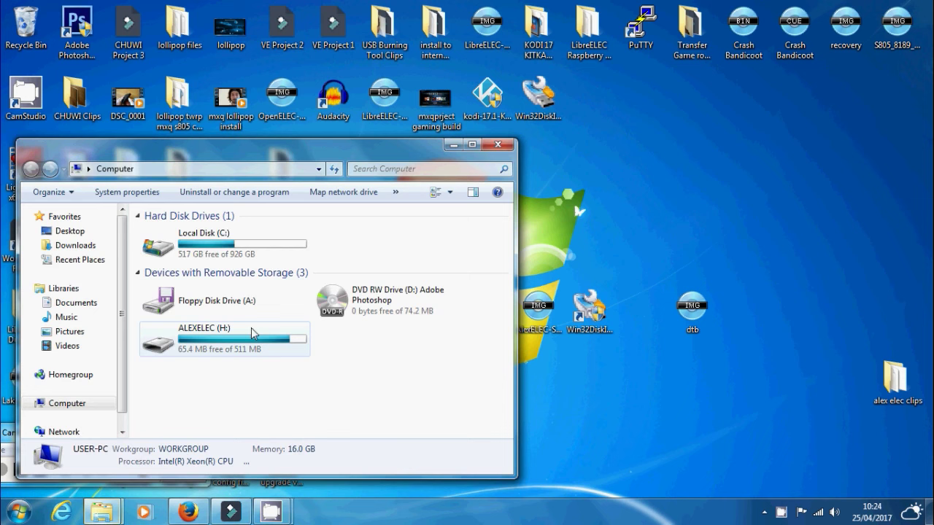
{"action": "double_click", "coordinate": [250, 332]}
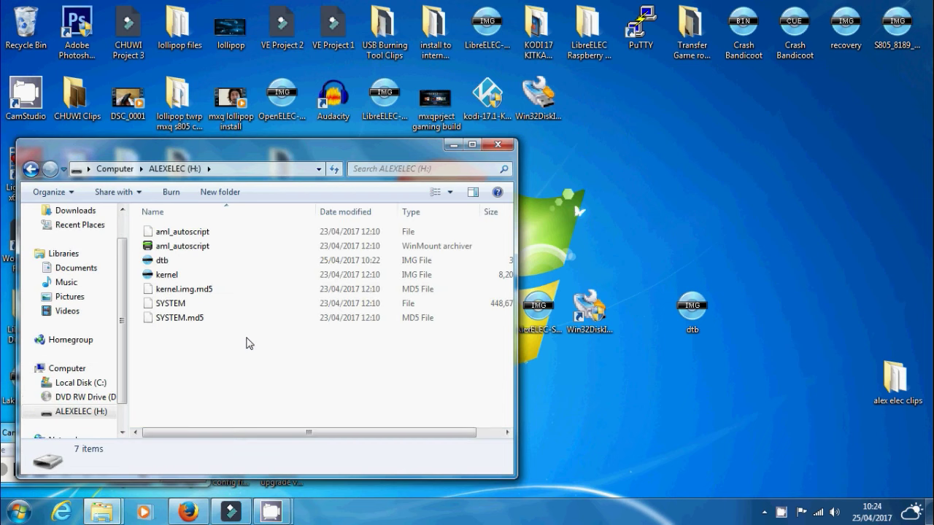
{"action": "left_click_drag", "start_coordinate": [204, 376], "coordinate": [194, 405]}
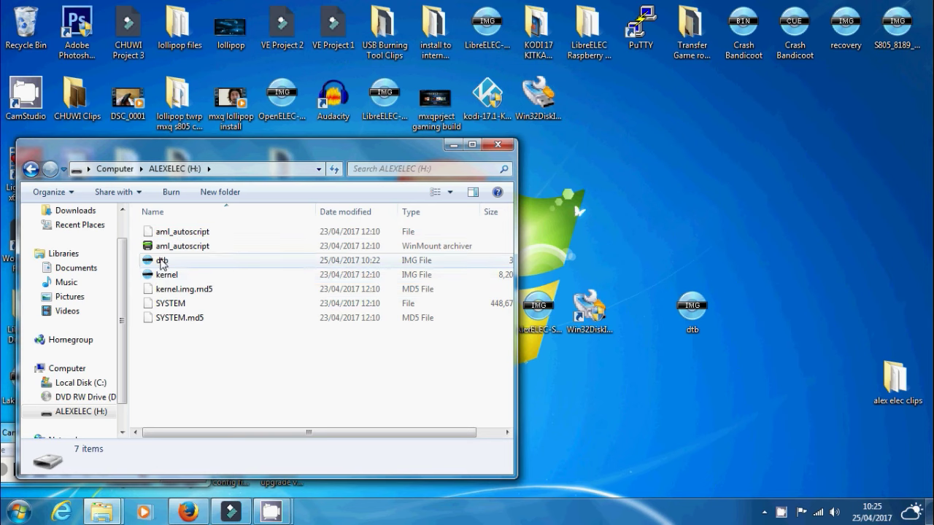
{"action": "left_click", "coordinate": [162, 262]}
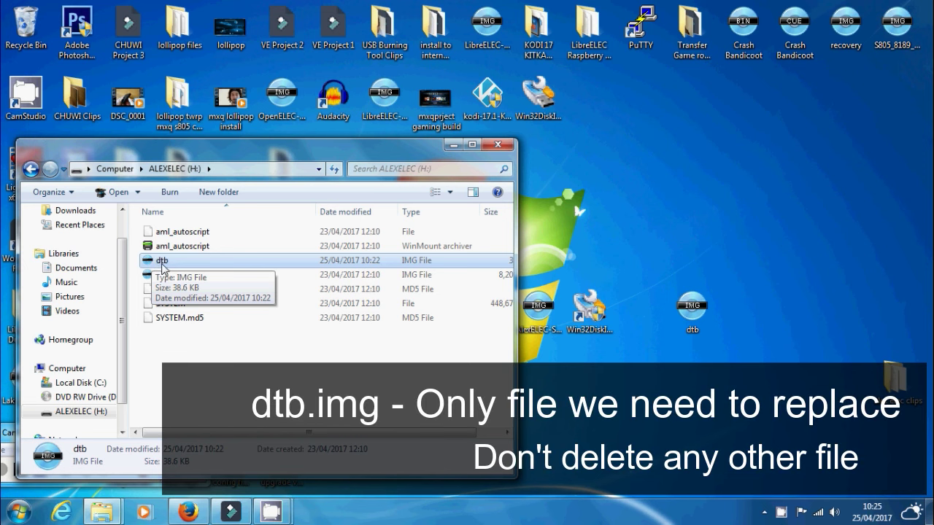
{"action": "key", "text": "Delete"}
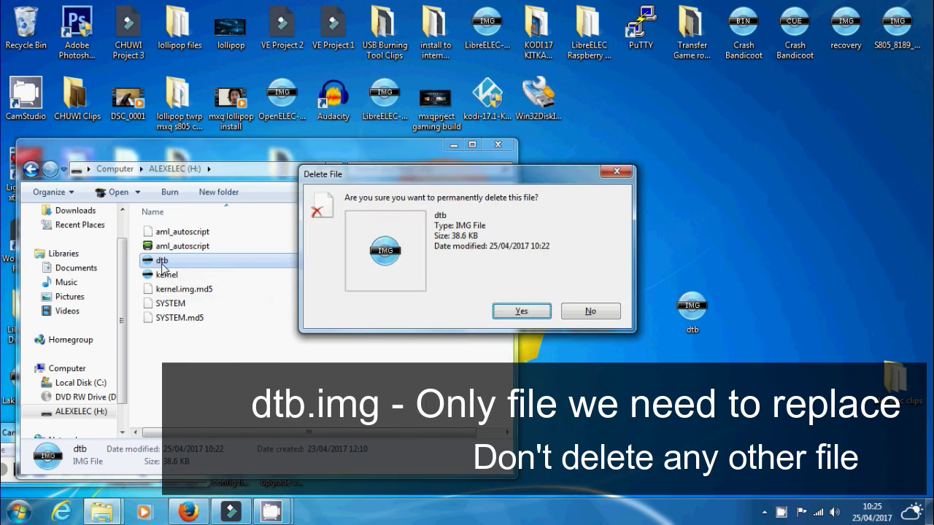
{"action": "left_click", "coordinate": [516, 309]}
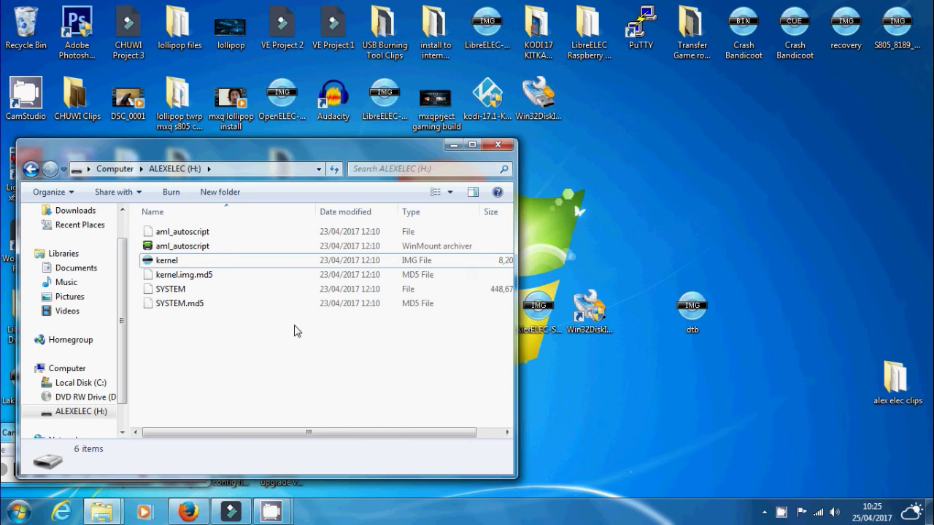
{"action": "left_click", "coordinate": [191, 513]}
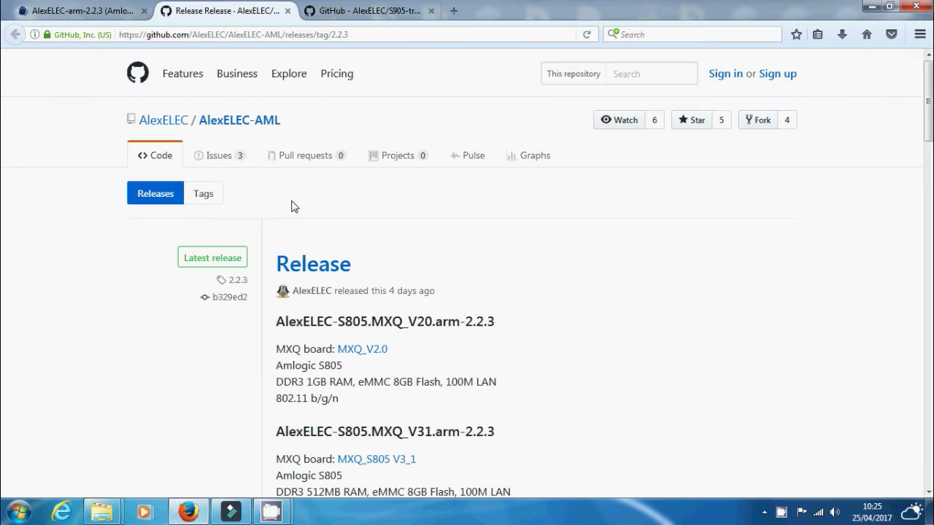
Step: Scroll to the S905/905X dtb.img replacement note and follow its link to the S905-trees repository
{"action": "scroll", "coordinate": [430, 283], "scroll_direction": "down", "scroll_amount": 15}
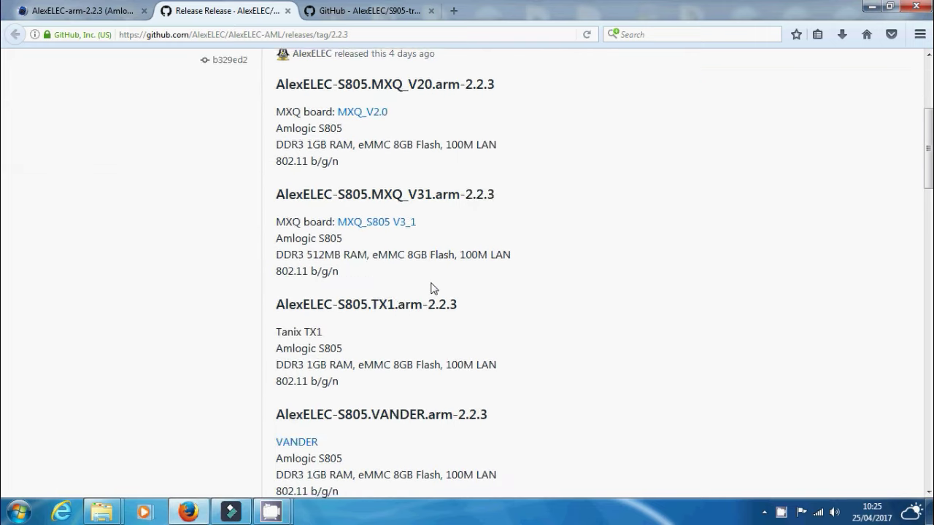
{"action": "scroll", "coordinate": [432, 284], "scroll_direction": "down", "scroll_amount": 2}
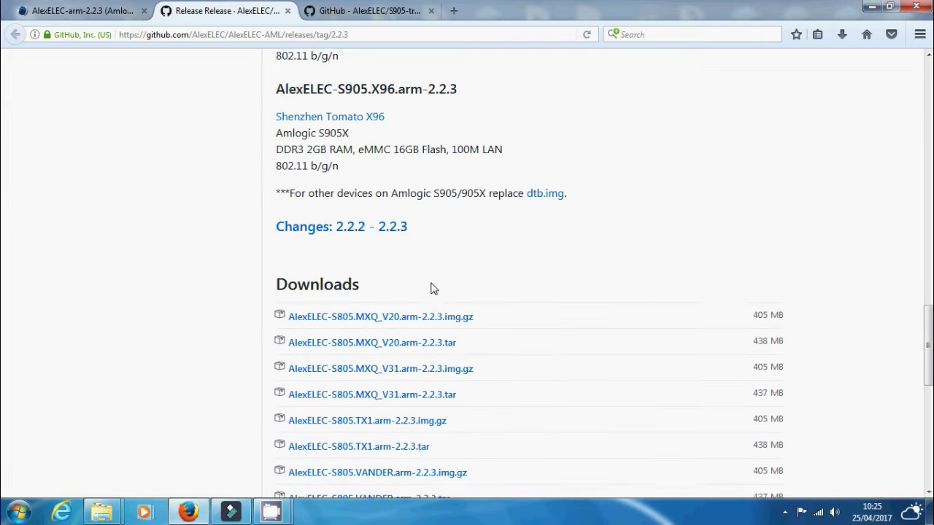
{"action": "left_click_drag", "start_coordinate": [267, 172], "coordinate": [537, 175]}
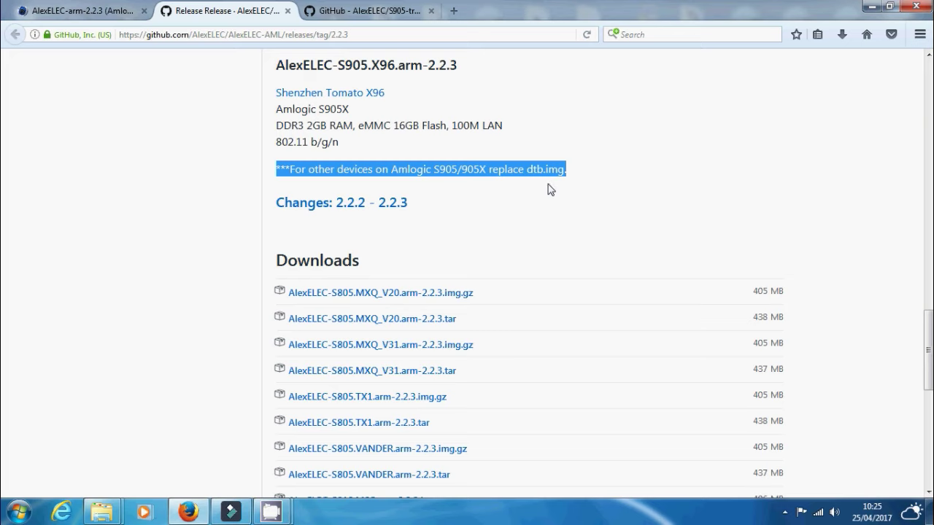
{"action": "left_click", "coordinate": [551, 190]}
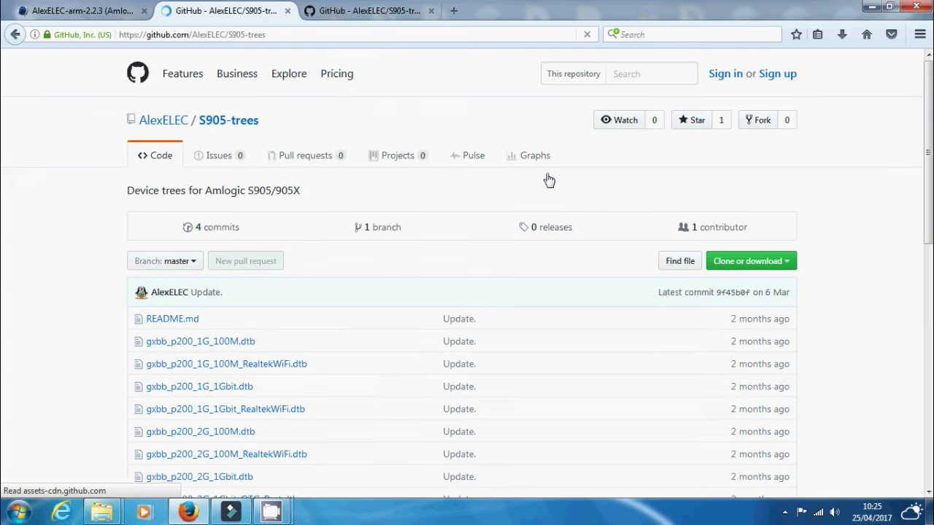
{"action": "scroll", "coordinate": [367, 273], "scroll_direction": "down", "scroll_amount": 5}
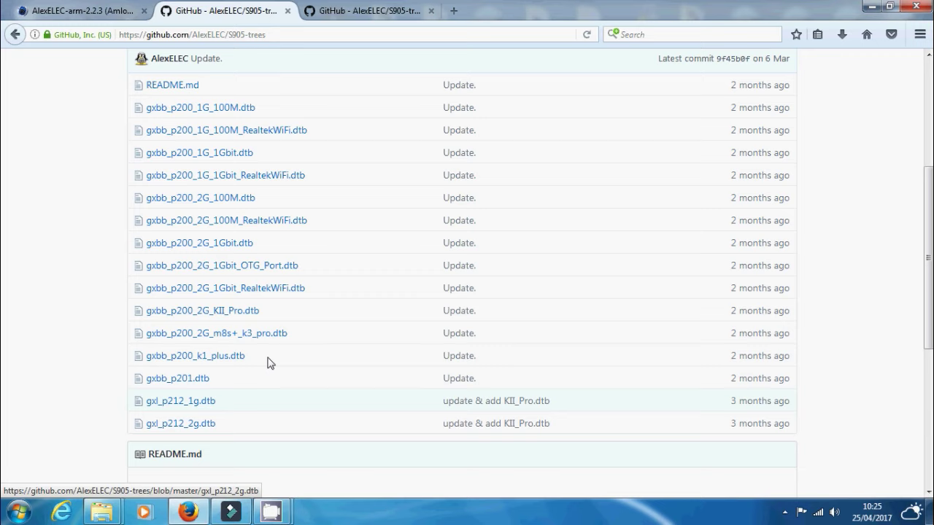
{"action": "scroll", "coordinate": [359, 286], "scroll_direction": "down", "scroll_amount": 6}
{"action": "left_click_drag", "start_coordinate": [161, 232], "coordinate": [358, 333]}
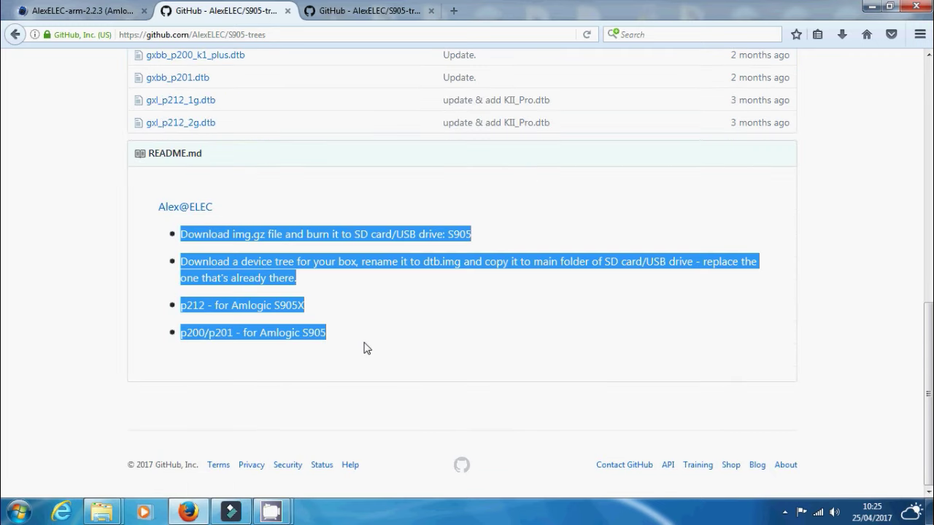
{"action": "left_click", "coordinate": [315, 350]}
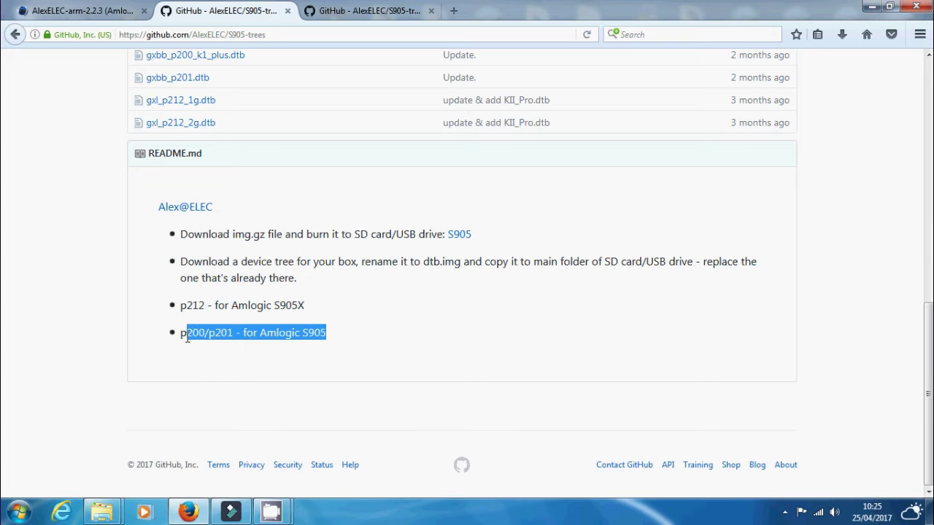
{"action": "left_click_drag", "start_coordinate": [187, 338], "coordinate": [350, 361]}
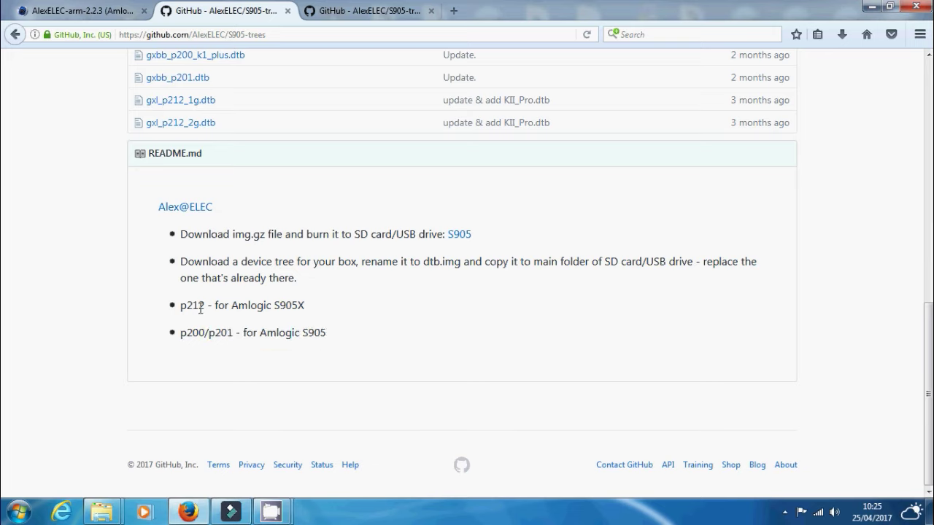
{"action": "left_click_drag", "start_coordinate": [328, 313], "coordinate": [180, 307]}
{"action": "left_click", "coordinate": [271, 328]}
{"action": "scroll", "coordinate": [326, 299], "scroll_direction": "up", "scroll_amount": 5}
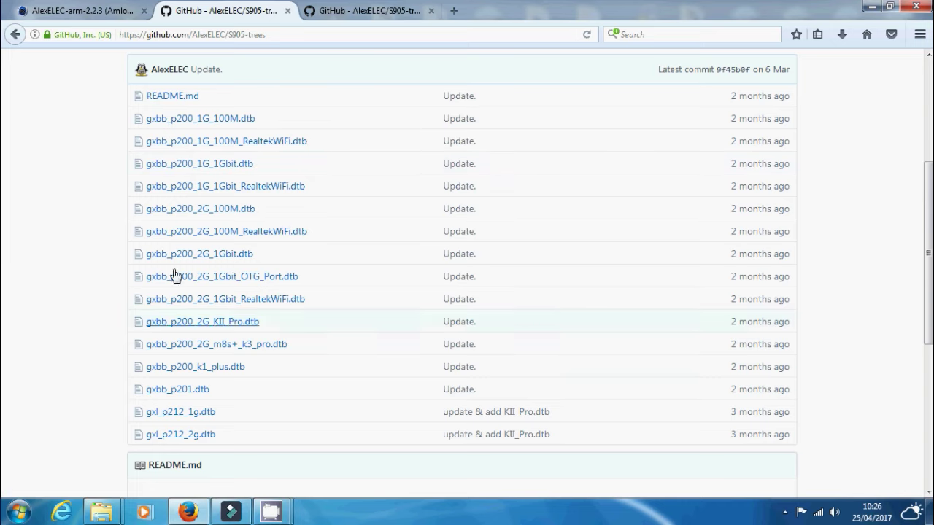
Step: Download gxbb_p200_1G_100M.dtb and save the file
{"action": "left_click", "coordinate": [196, 120]}
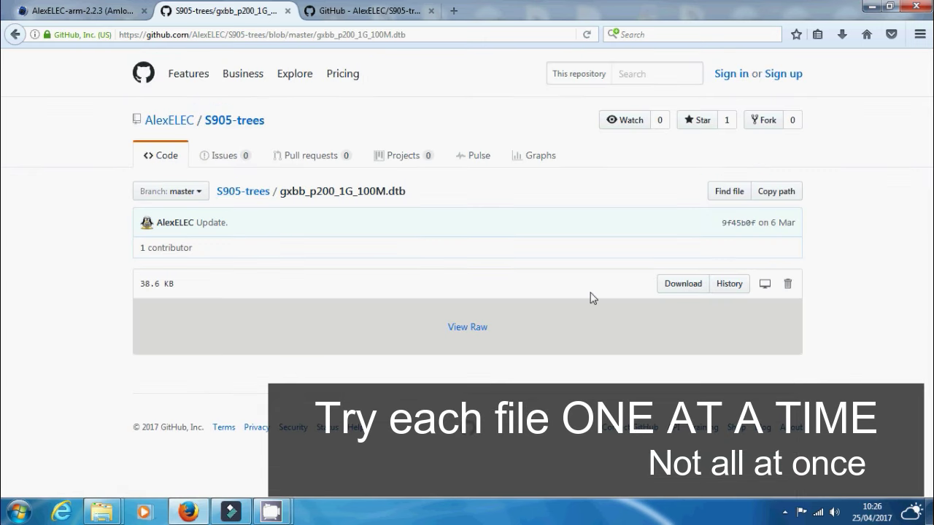
{"action": "left_click", "coordinate": [668, 286]}
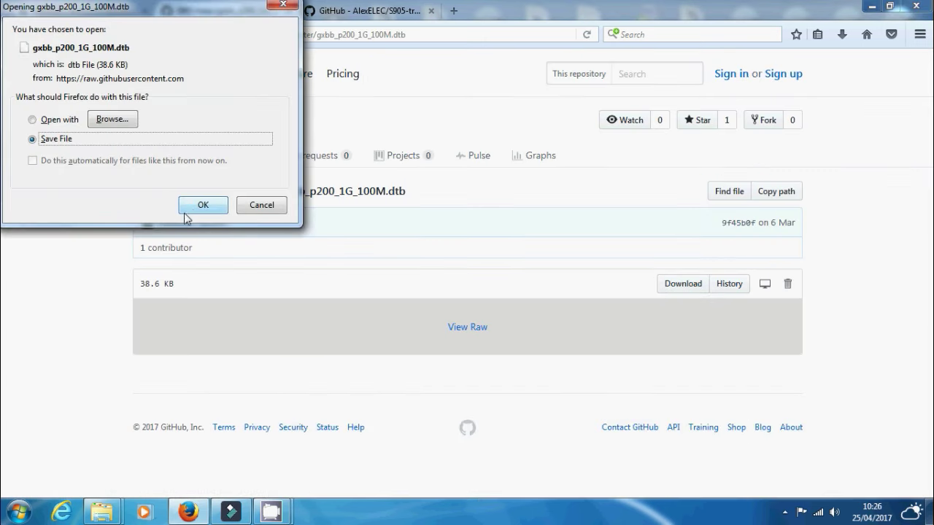
{"action": "left_click", "coordinate": [194, 205]}
Step: Open the Downloads folder holding gxbb_p200_1G_100M.dtb from the recent downloads list
{"action": "left_click", "coordinate": [842, 34]}
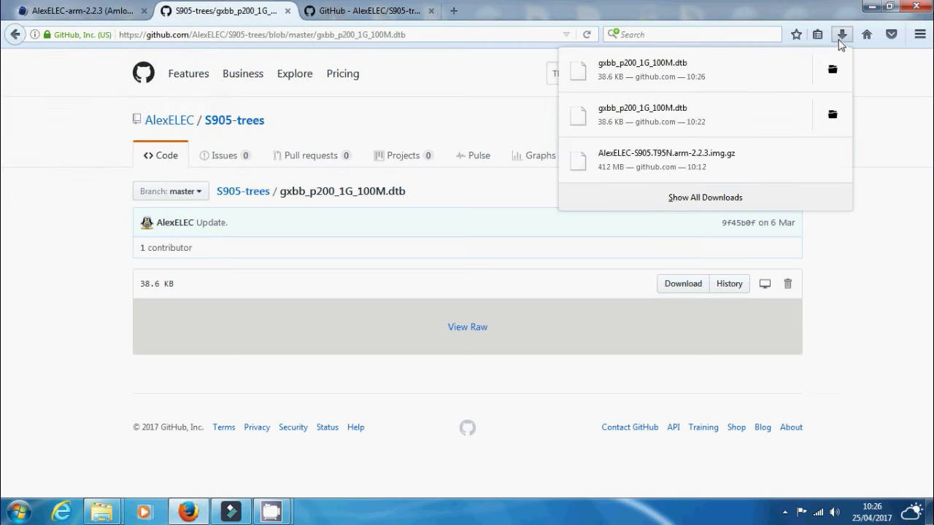
{"action": "left_click", "coordinate": [832, 68]}
{"action": "left_click", "coordinate": [872, 8]}
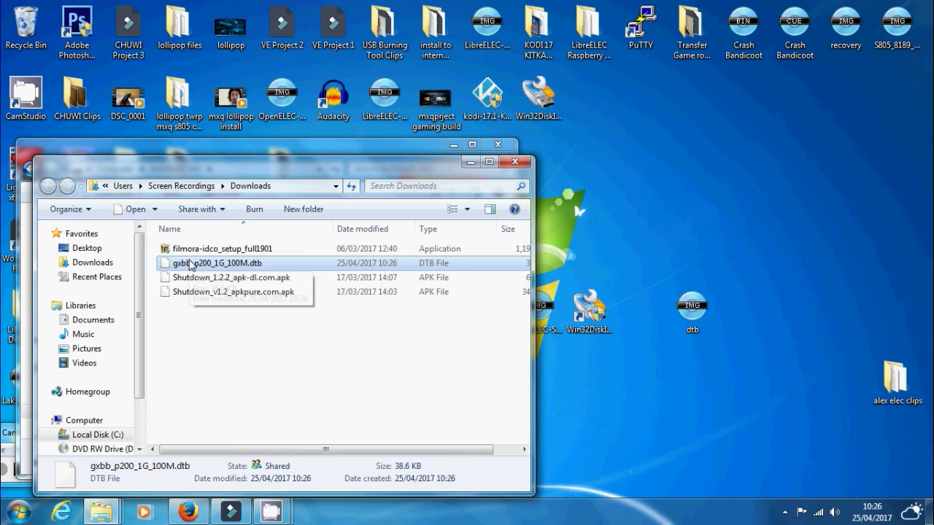
Step: Move gxbb_p200_1G_100M.dtb to the desktop and delete the old dtb.img
{"action": "left_click_drag", "start_coordinate": [191, 265], "coordinate": [762, 343]}
{"action": "left_click", "coordinate": [515, 162]}
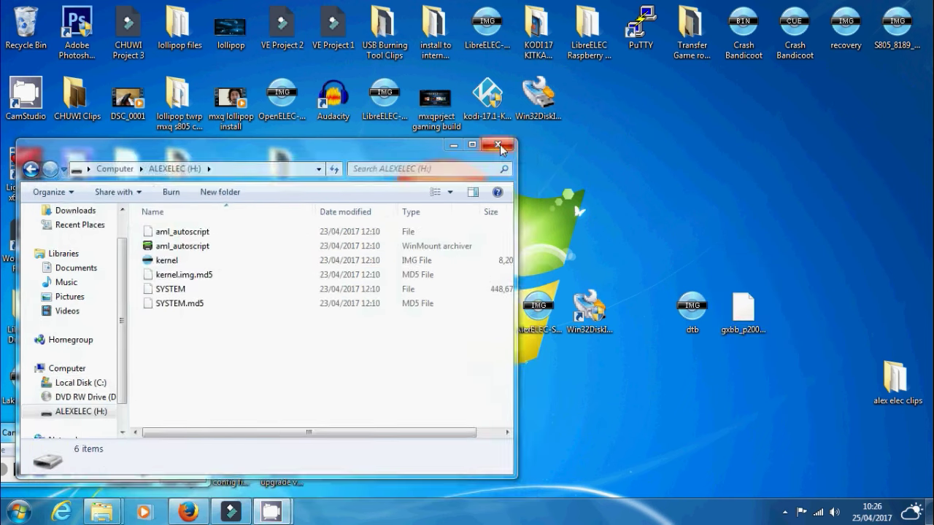
{"action": "left_click", "coordinate": [498, 144]}
{"action": "left_click", "coordinate": [683, 312]}
{"action": "right_click", "coordinate": [683, 313]}
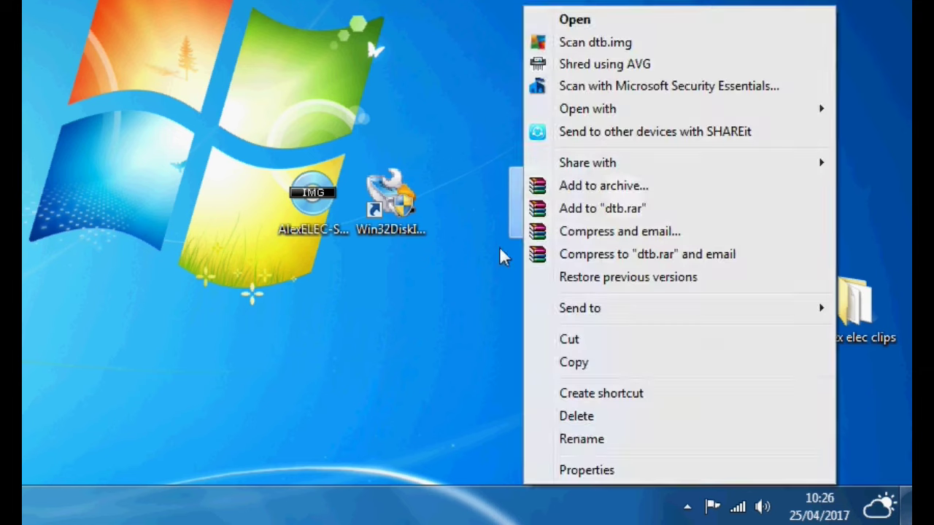
{"action": "left_click", "coordinate": [584, 420]}
{"action": "left_click", "coordinate": [288, 206]}
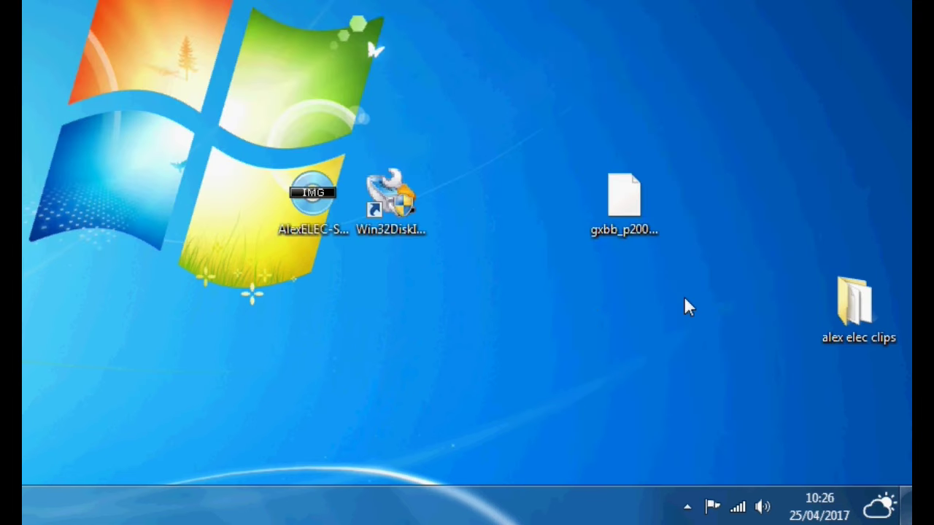
Step: Rename gxbb_p200_1G_100M.dtb to dtb.img, accepting the extension change
{"action": "left_click_drag", "start_coordinate": [631, 215], "coordinate": [463, 217]}
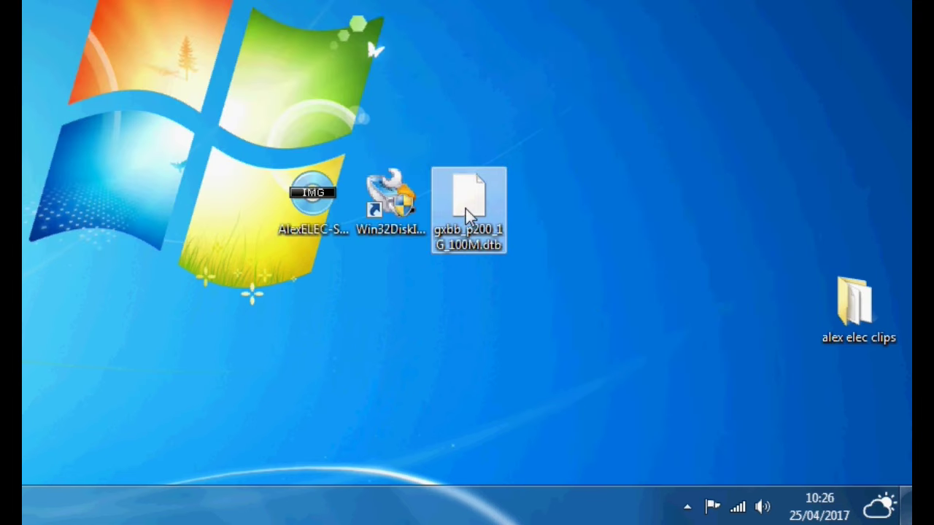
{"action": "right_click", "coordinate": [468, 196]}
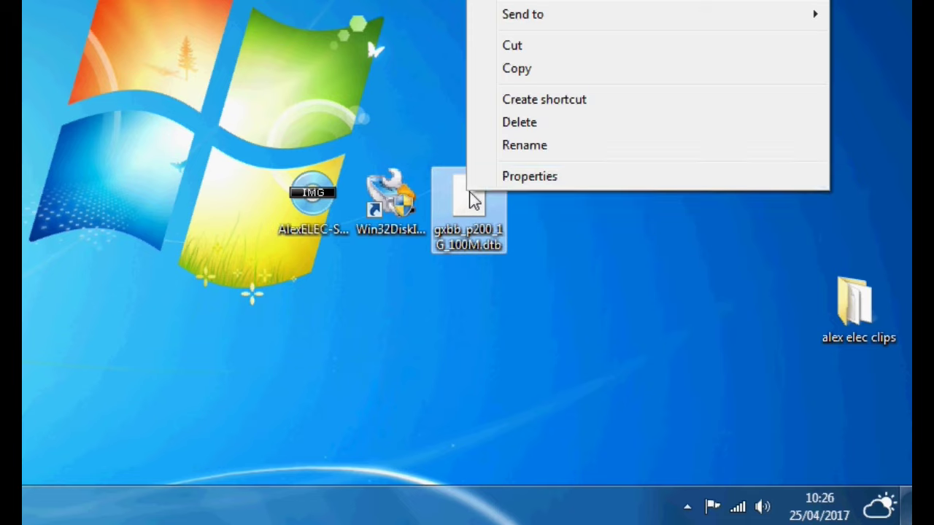
{"action": "left_click", "coordinate": [524, 146]}
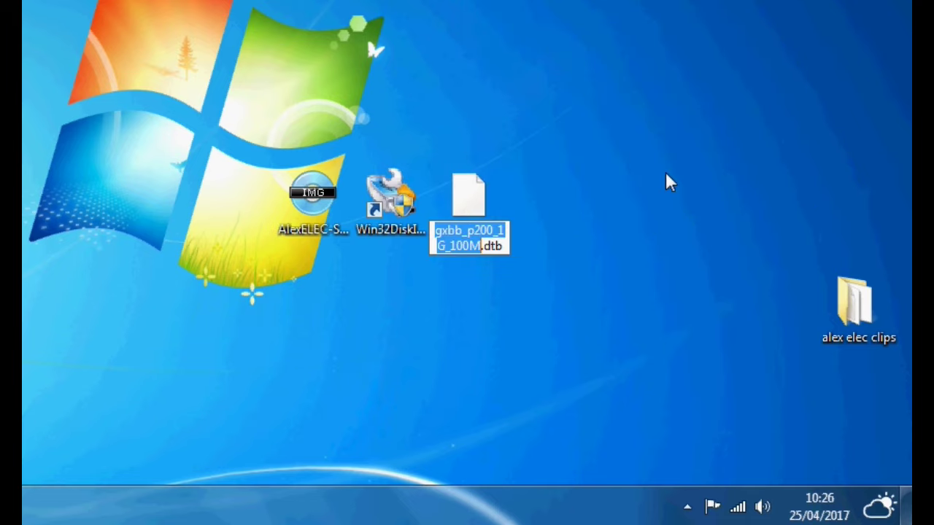
{"action": "key", "text": "BackSpace"}
{"action": "key", "text": "Delete"}
{"action": "key", "text": "Delete"}
{"action": "key", "text": "Delete"}
{"action": "key", "text": "Delete"}
{"action": "type", "text": "dt"}
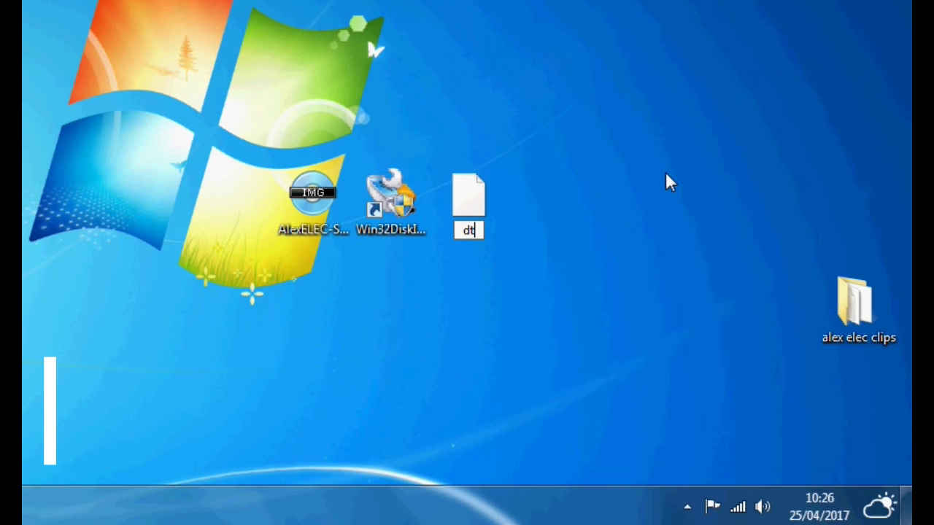
{"action": "type", "text": "b.img"}
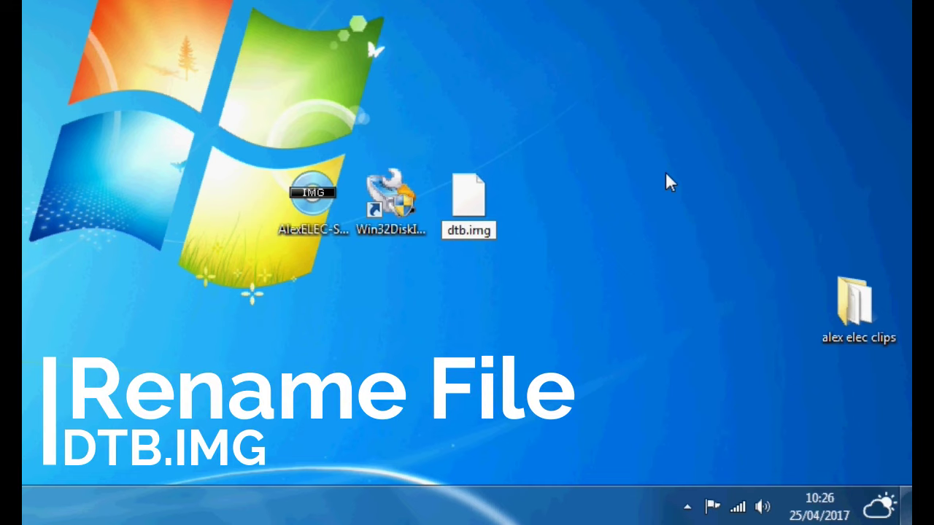
{"action": "key", "text": "Return"}
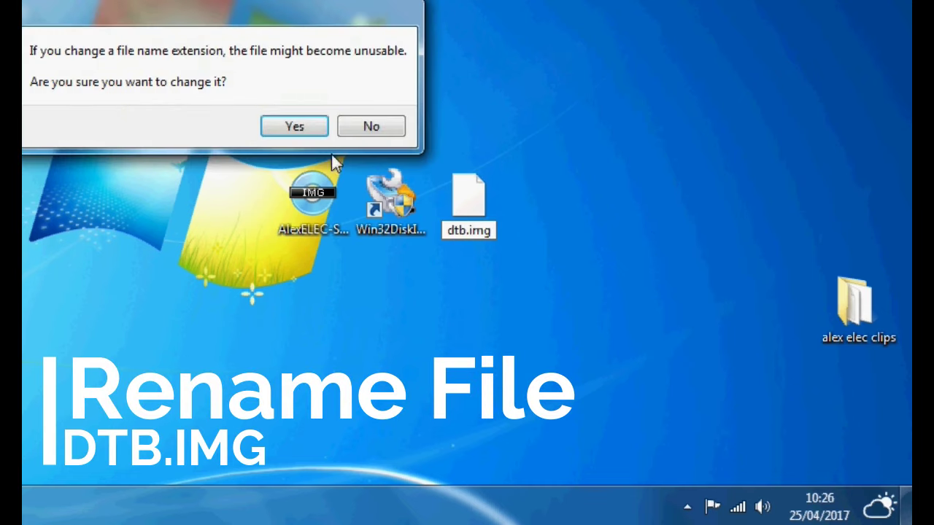
{"action": "left_click", "coordinate": [265, 127]}
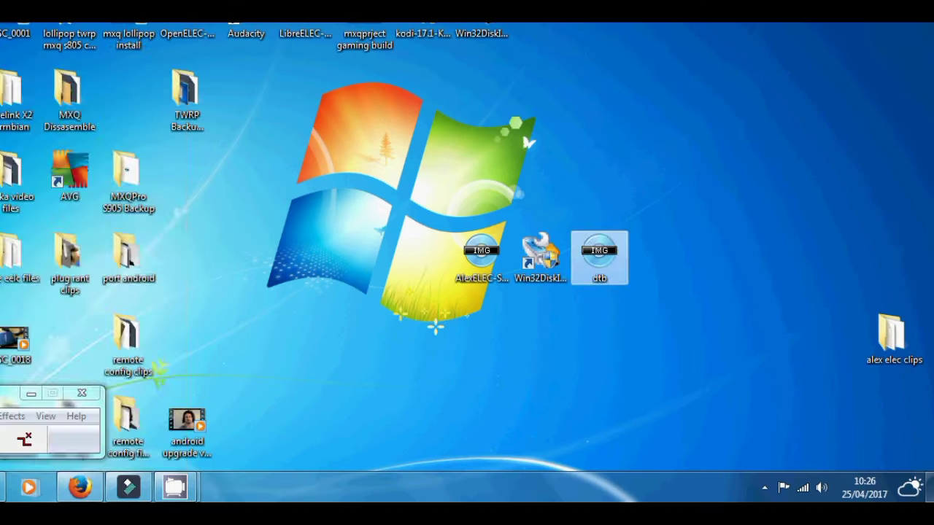
Step: Copy the new desktop dtb.img into the ALEXELEC (H:) drive opened from Computer
{"action": "key", "text": "super"}
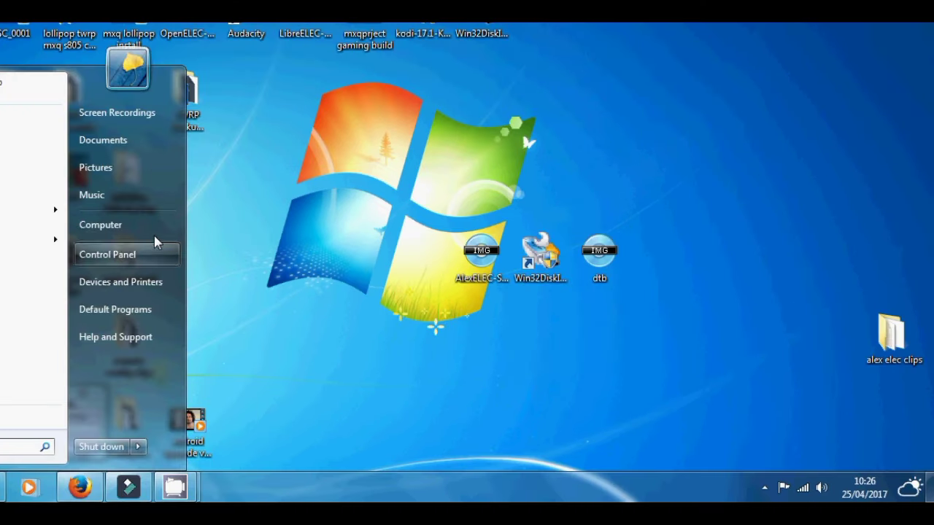
{"action": "key", "text": "super"}
{"action": "double_click", "coordinate": [125, 306]}
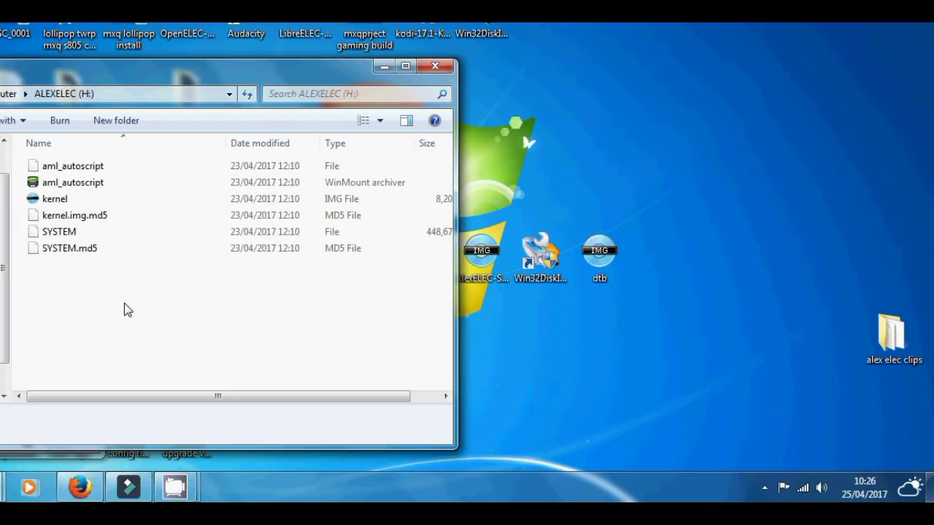
{"action": "left_click_drag", "start_coordinate": [599, 255], "coordinate": [73, 310]}
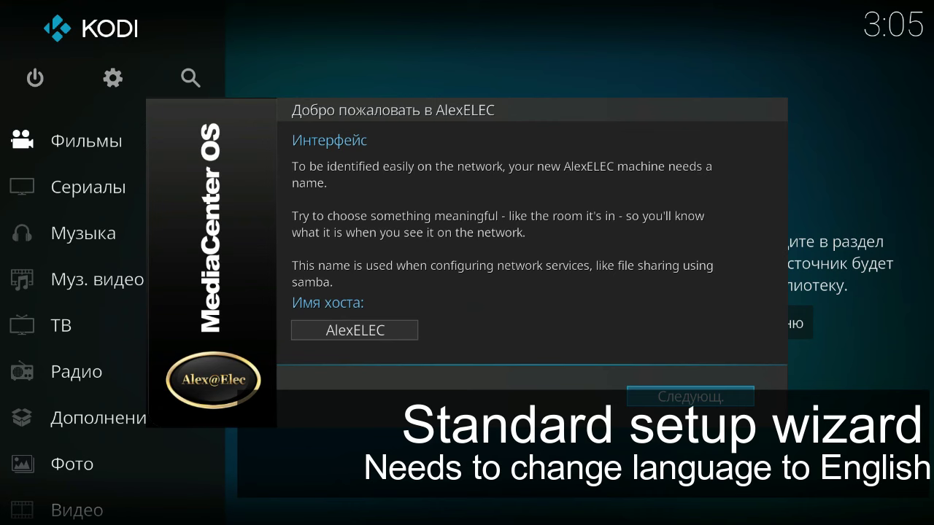
Step: Accept the defaults on the hostname, network and SSH/Samba pages, then close the wizard
{"action": "key", "text": "Return"}
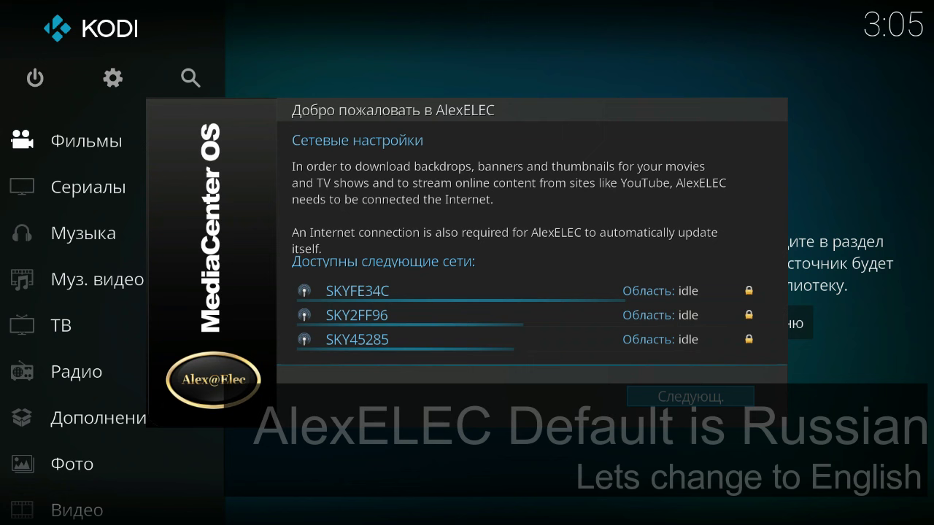
{"action": "key", "text": "Return"}
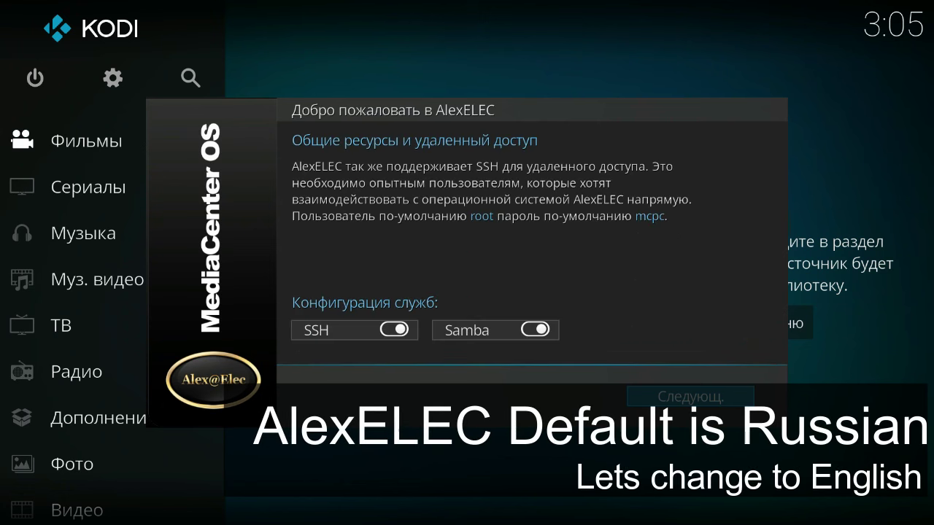
{"action": "key", "text": "Return"}
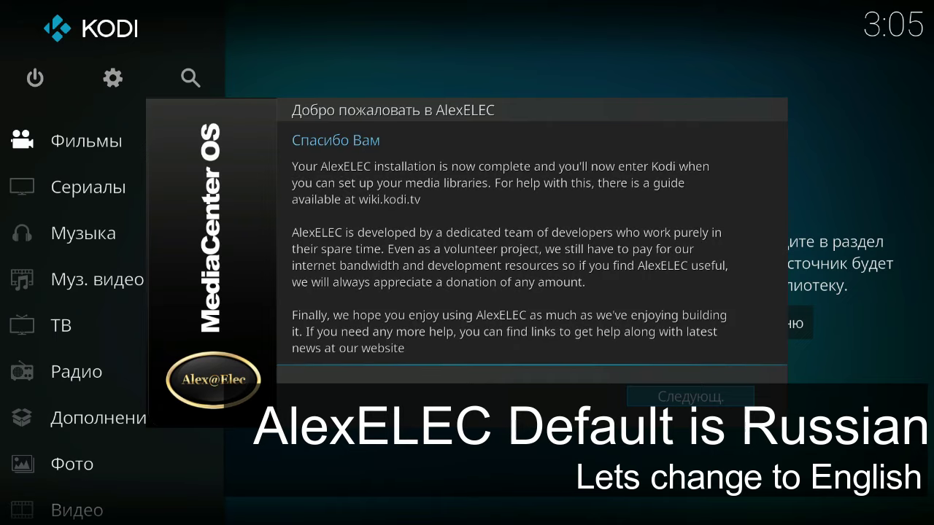
{"action": "key", "text": "Return"}
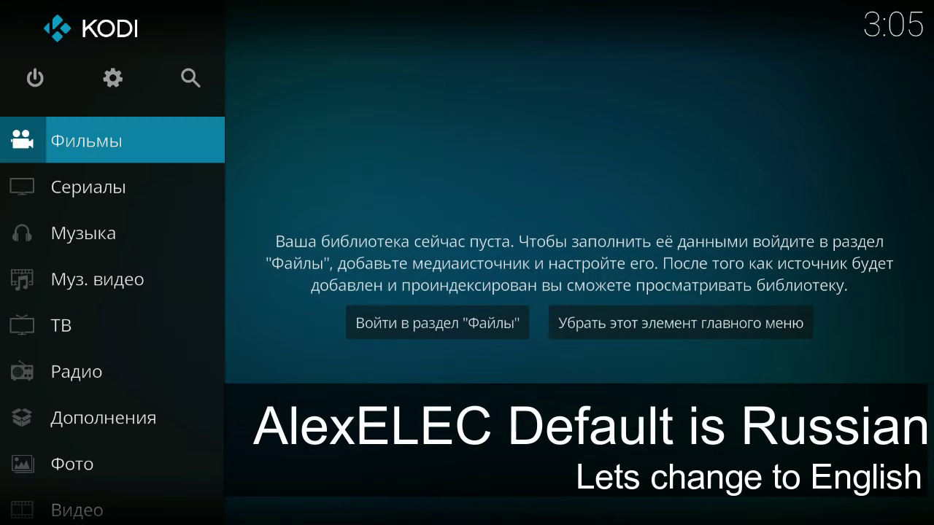
{"action": "key", "text": "Up"}
Step: Choose English as the language under Settings > Interface > Regional
{"action": "key", "text": "Right"}
{"action": "key", "text": "Return"}
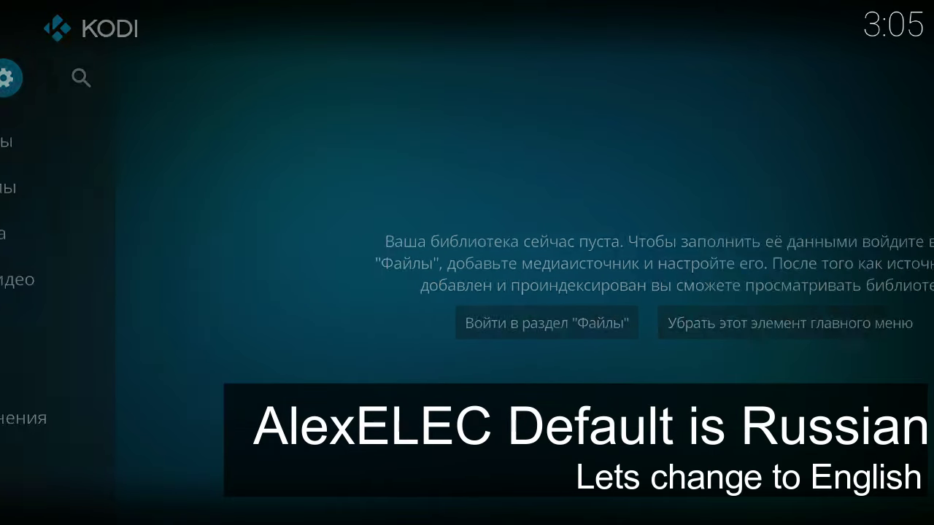
{"action": "key", "text": "Down"}
{"action": "key", "text": "Return"}
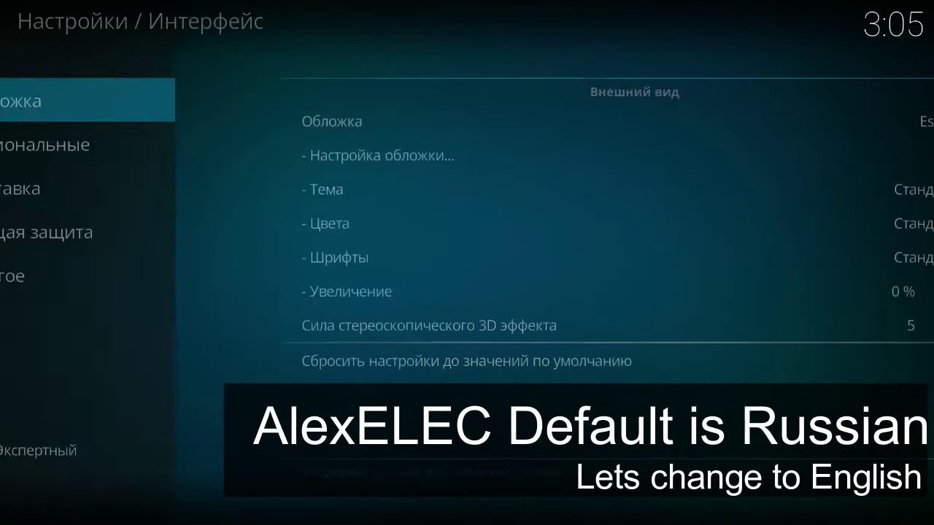
{"action": "key", "text": "Down"}
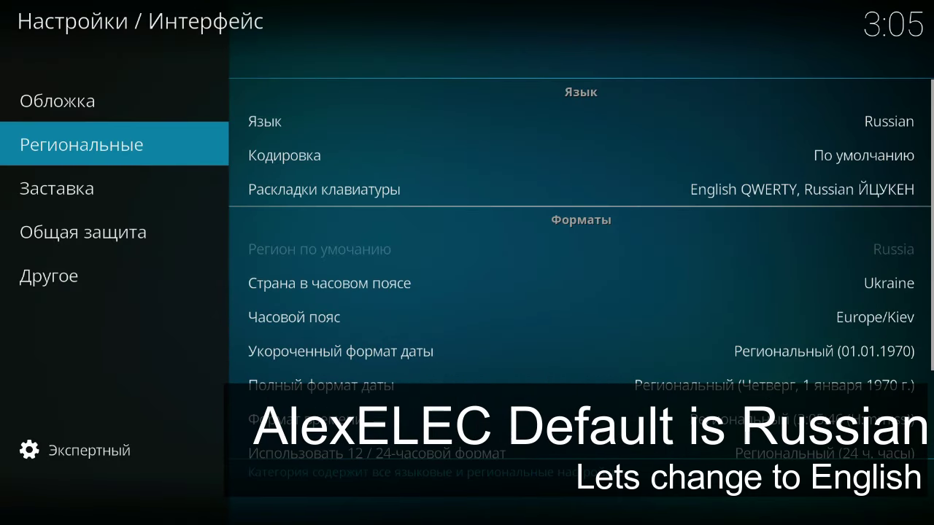
{"action": "key", "text": "Right"}
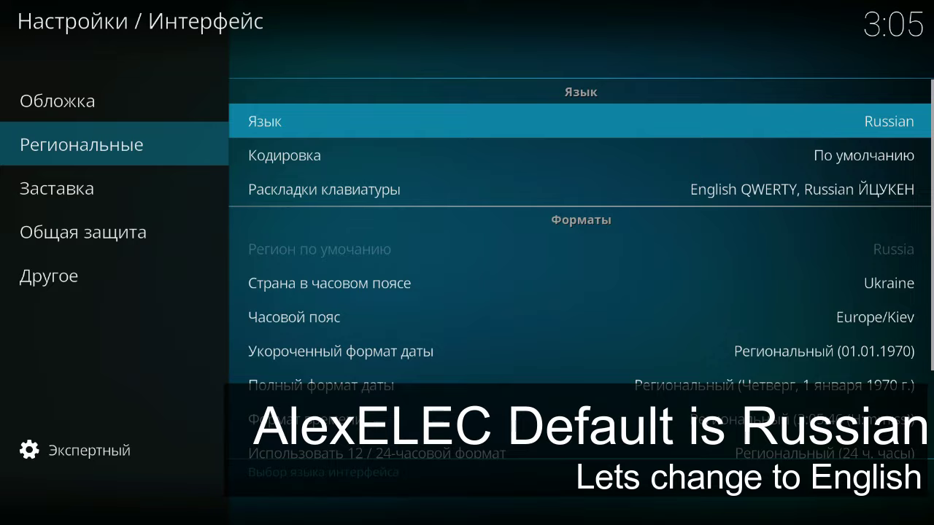
{"action": "key", "text": "Return"}
{"action": "key", "text": "Up"}
{"action": "key", "text": "Return"}
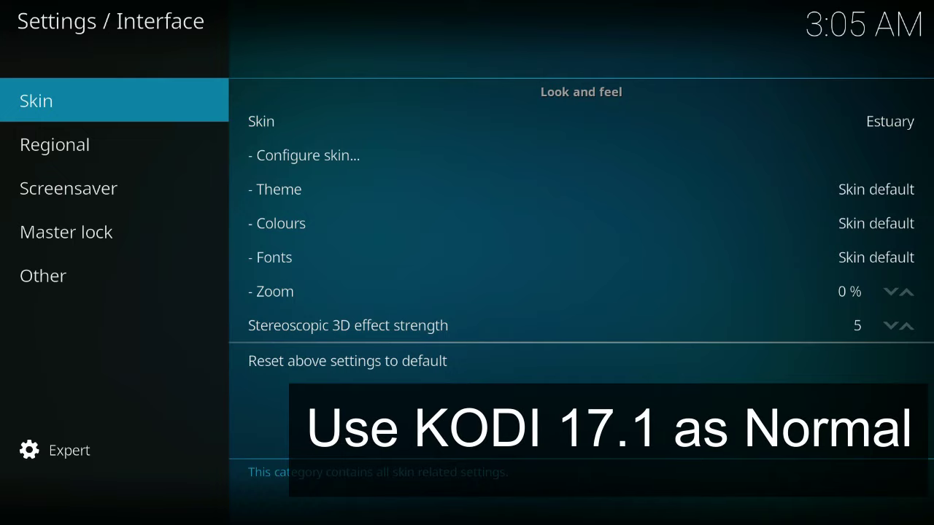
Step: Back out to the home menu and pick Games from the power menu
{"action": "key", "text": "BackSpace"}
{"action": "key", "text": "BackSpace"}
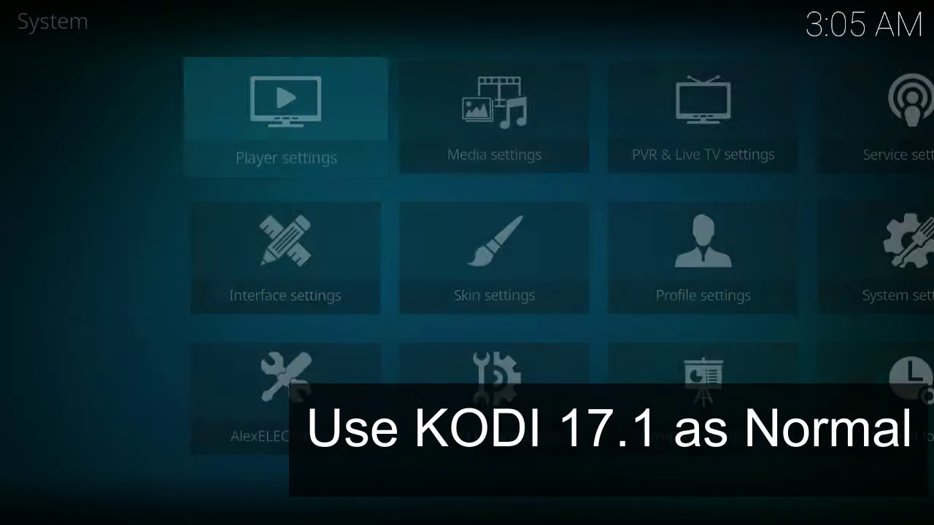
{"action": "key", "text": "Down"}
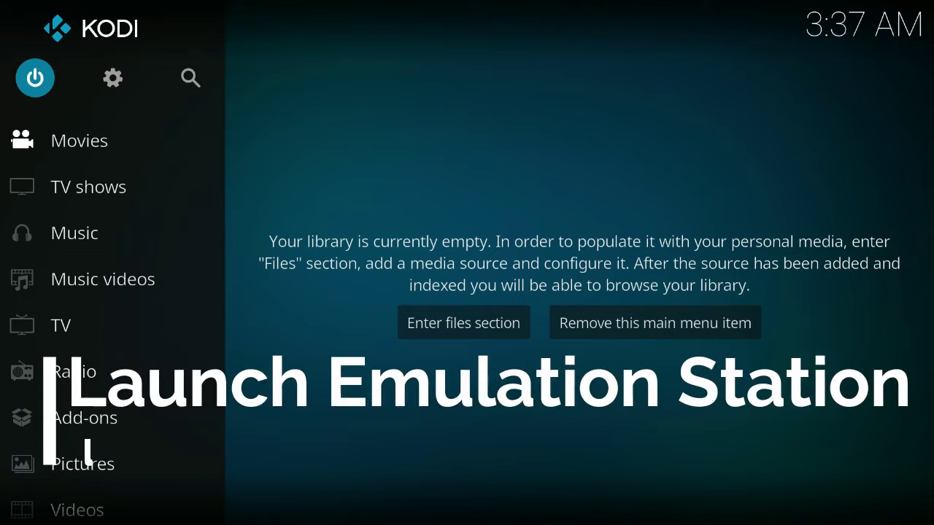
{"action": "key", "text": "Return"}
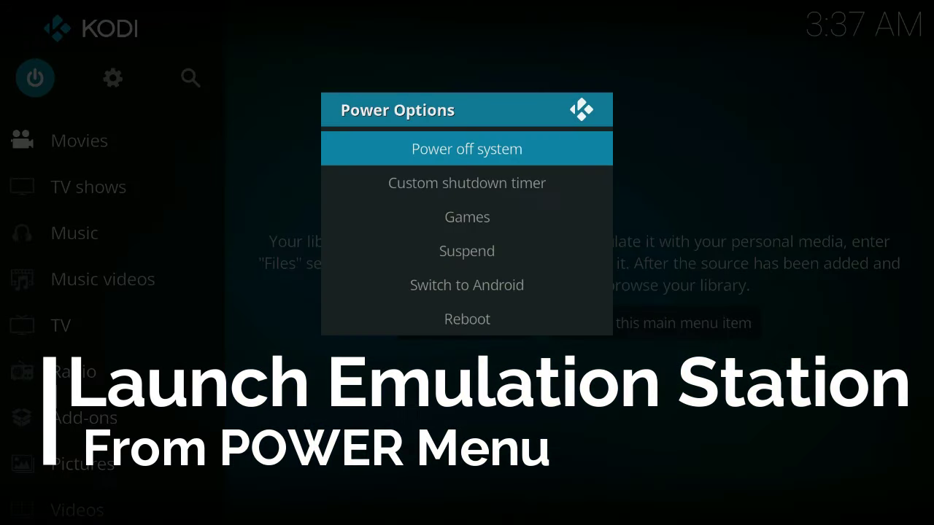
{"action": "key", "text": "Down"}
{"action": "key", "text": "Down"}
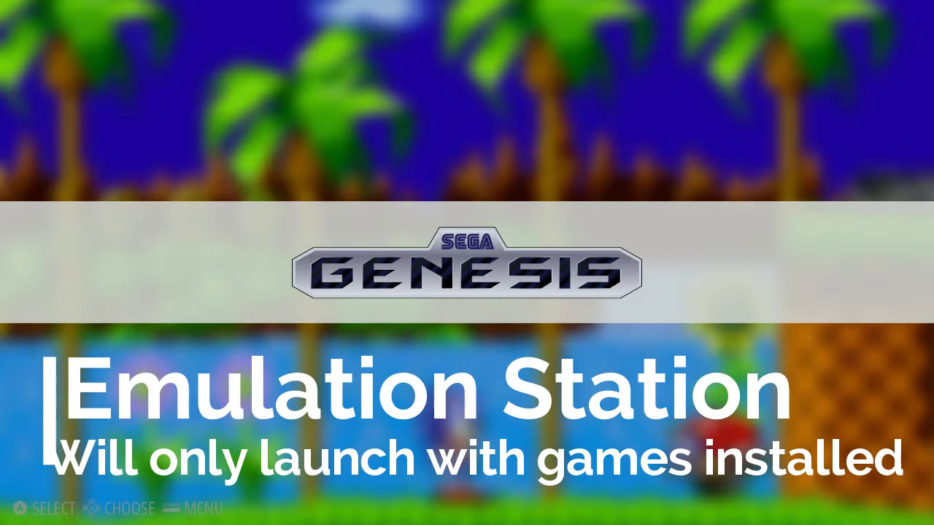
Step: Select the Sega Genesis system to list its games, including Sonic the Hedgehog
{"action": "key", "text": "Return"}
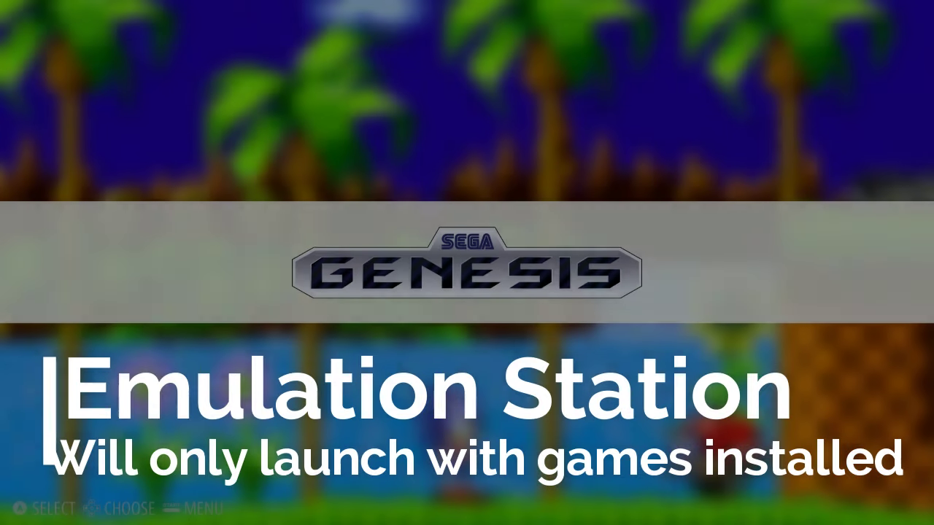